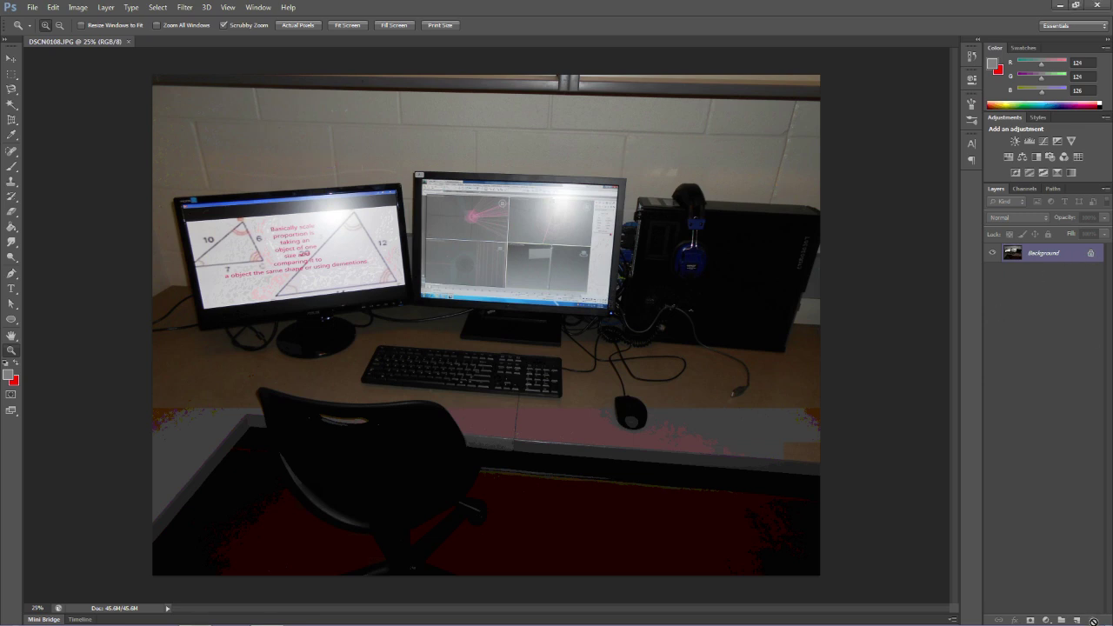
# Convert the locked Background layer of DSCN0108.JPG into the editable Layer 0
pyautogui.moveTo(1090, 254); pyautogui.dragTo(1094, 620)
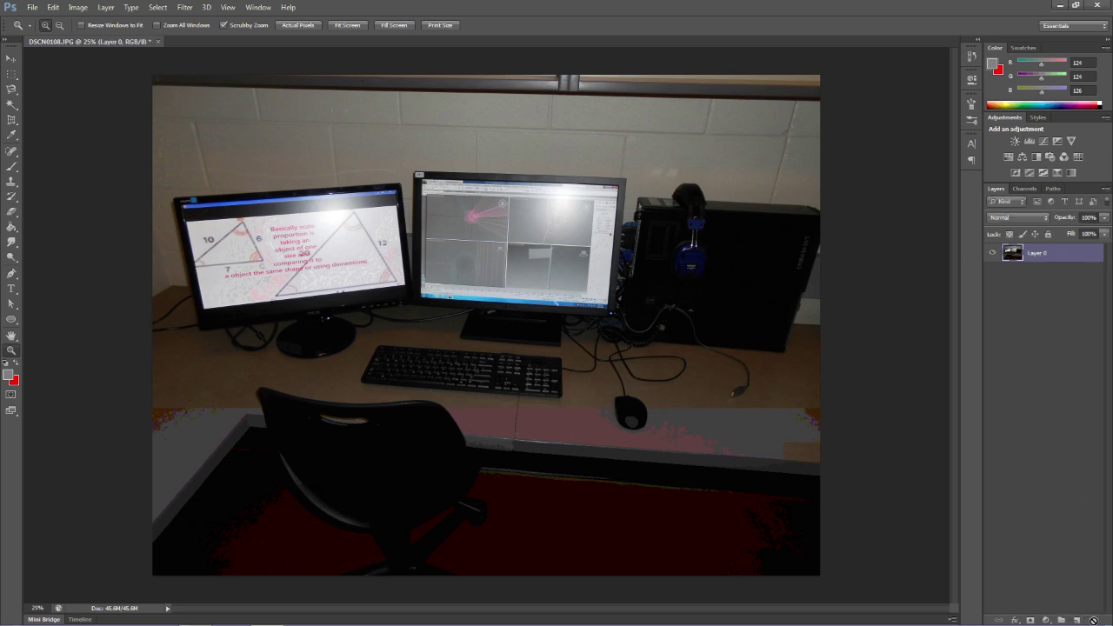
# Crop the photo with a rectangular selection to the right monitor, tower and keyboard, then deselect
pyautogui.click(10, 78)
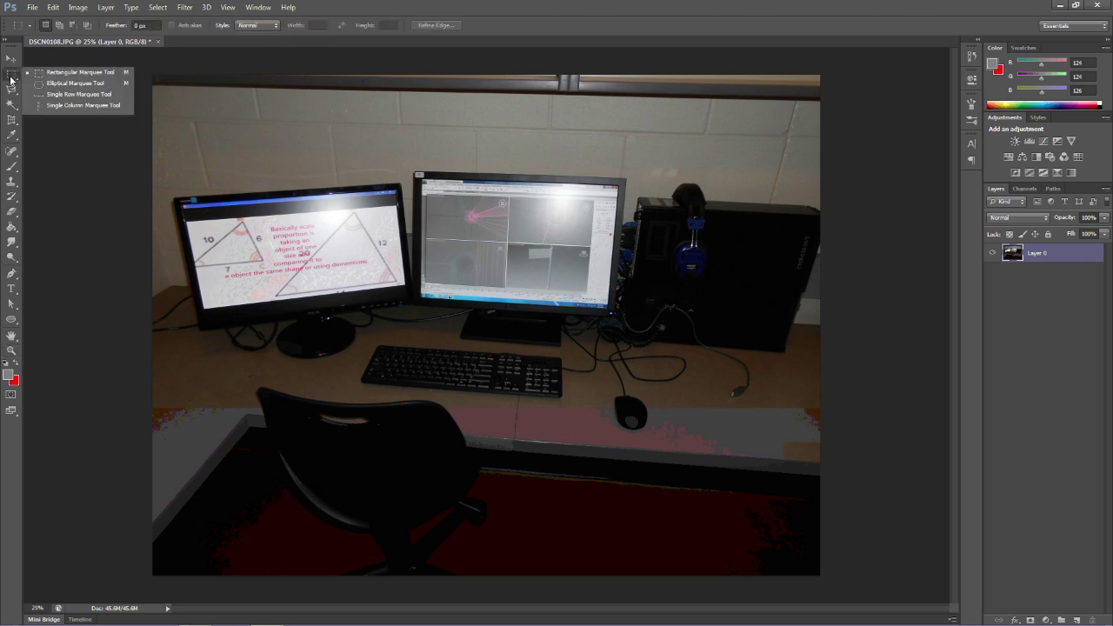
pyautogui.click(75, 95)
pyautogui.moveTo(12, 77); pyautogui.dragTo(54, 75)
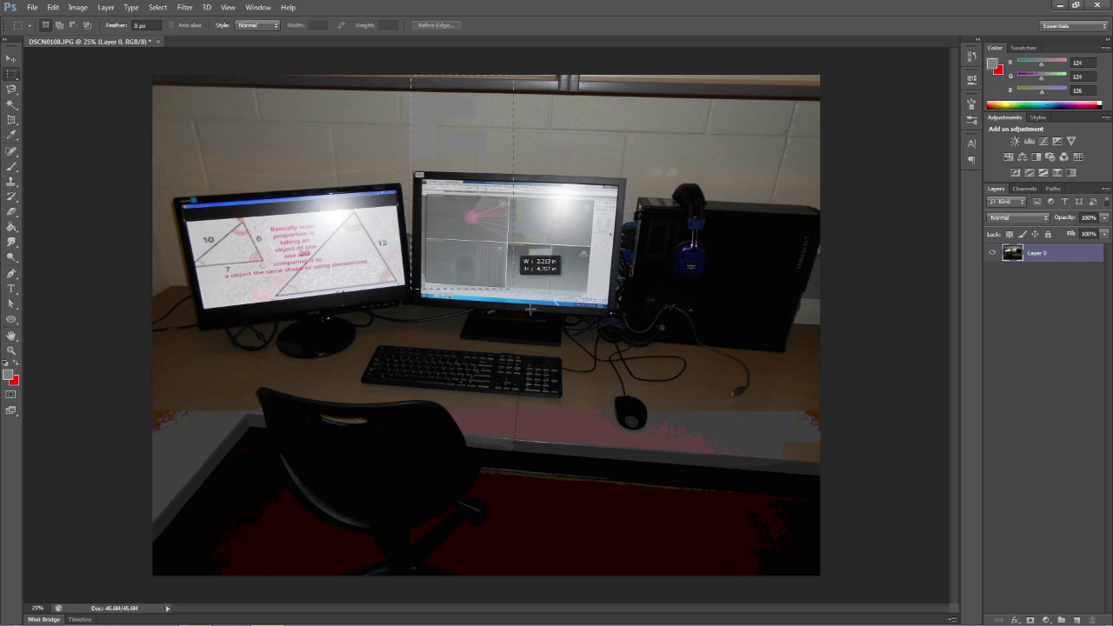
pyautogui.moveTo(410, 73); pyautogui.dragTo(839, 594)
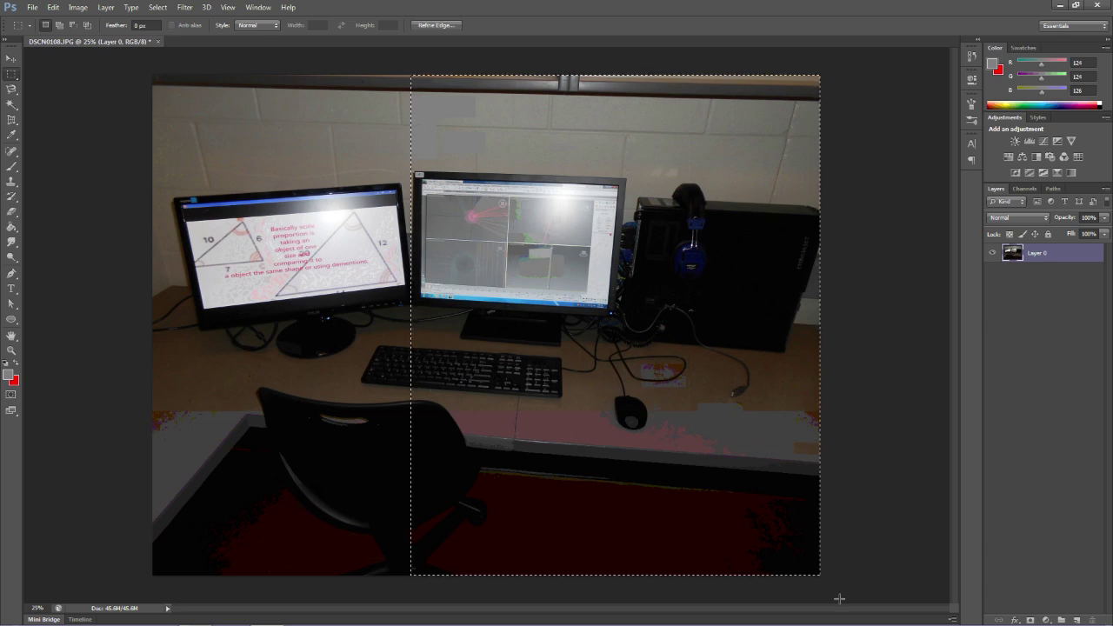
pyautogui.click(77, 7)
pyautogui.click(112, 127)
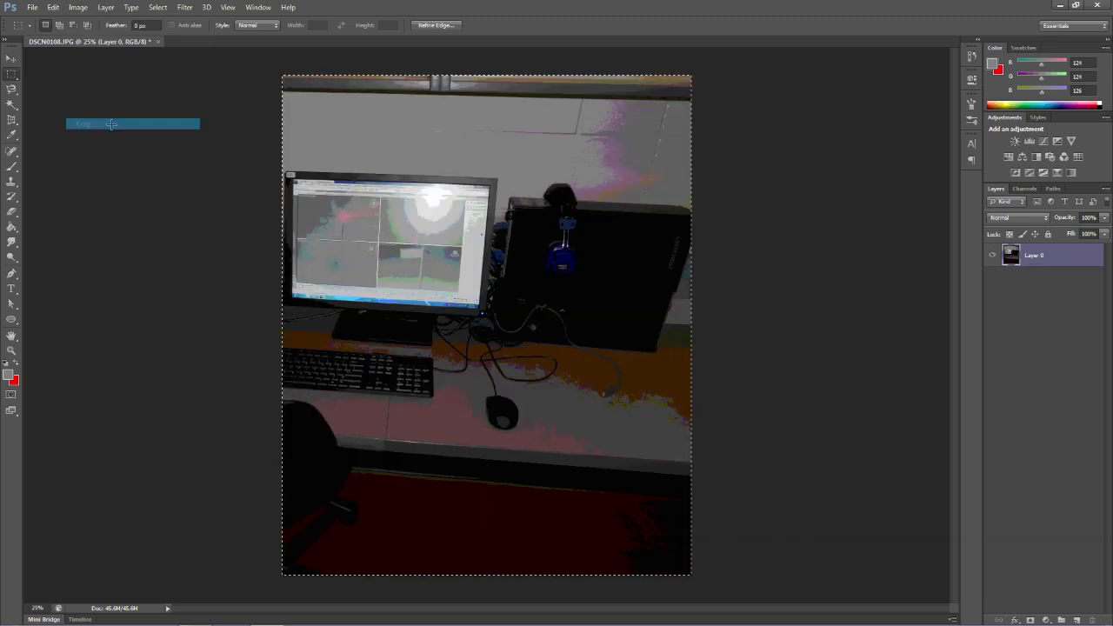
pyautogui.click(819, 261)
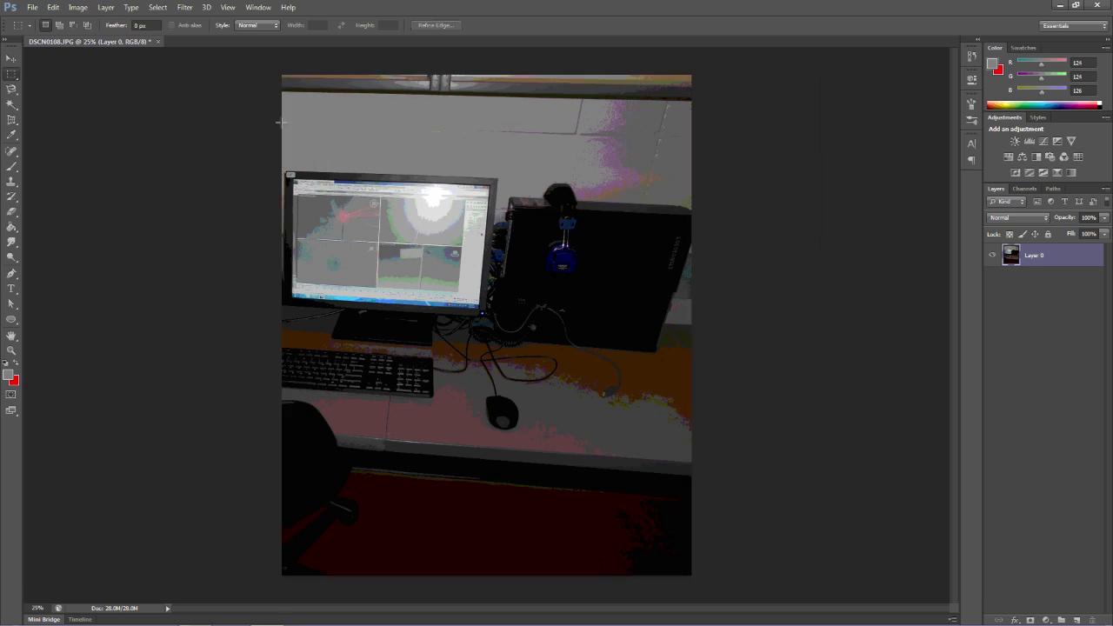
pyautogui.moveTo(305, 117); pyautogui.dragTo(625, 474)
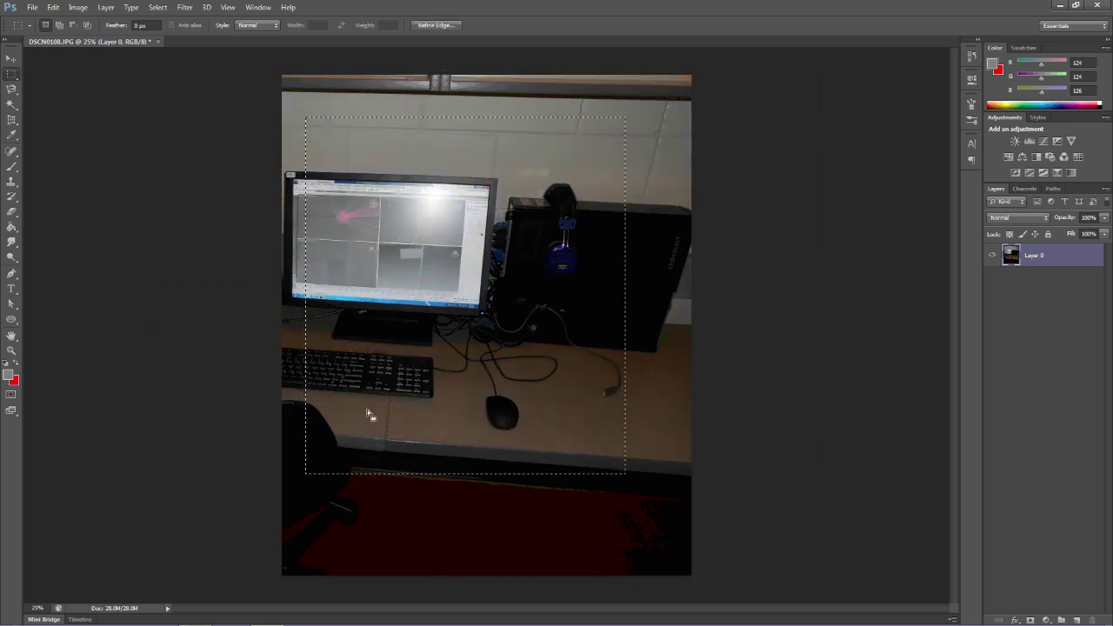
pyautogui.click(712, 200)
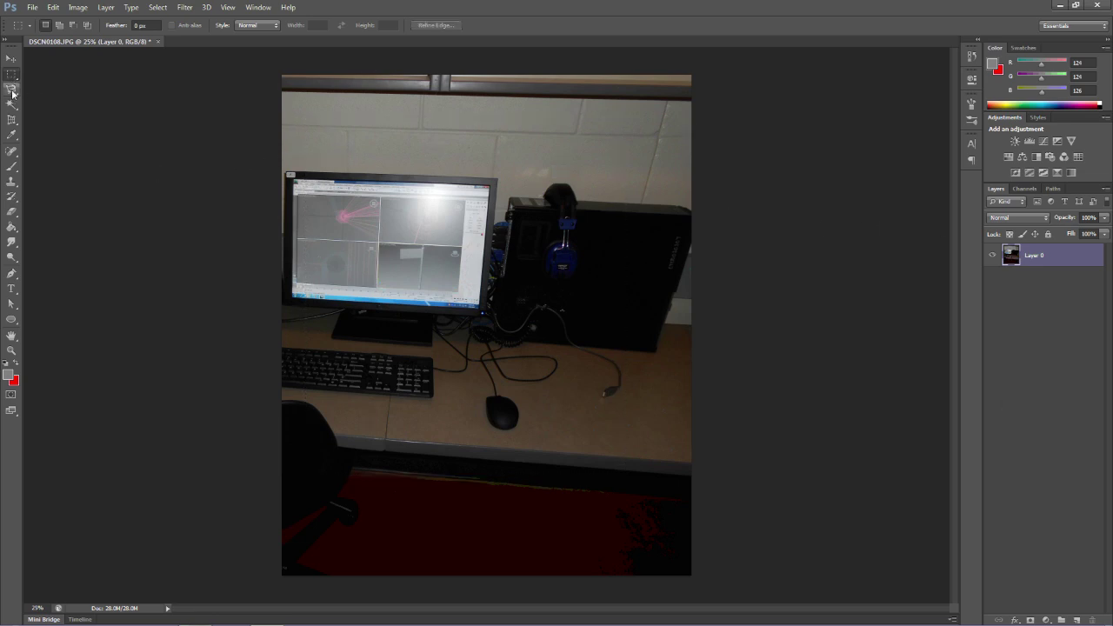
# Trace a loose freehand Lasso outline around the monitor
pyautogui.press('w')
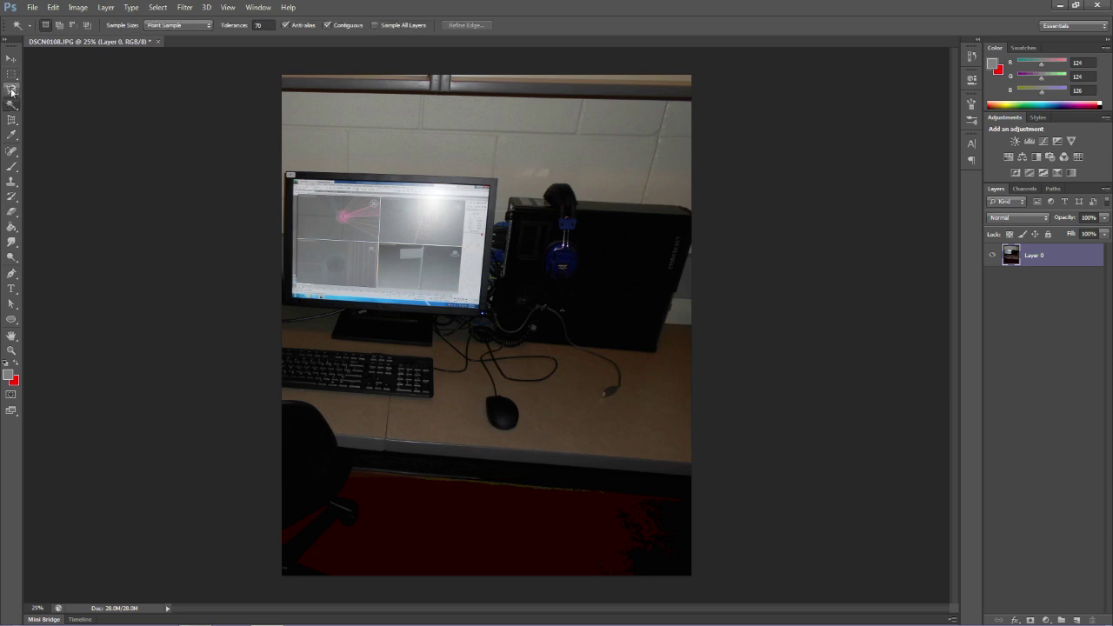
pyautogui.click(11, 89)
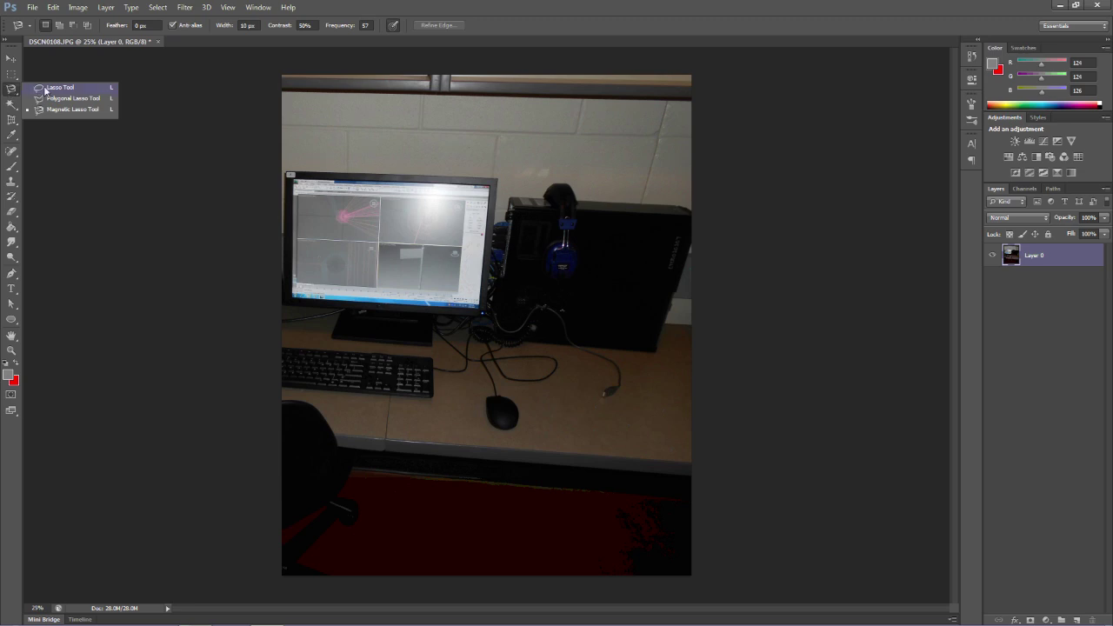
pyautogui.click(59, 89)
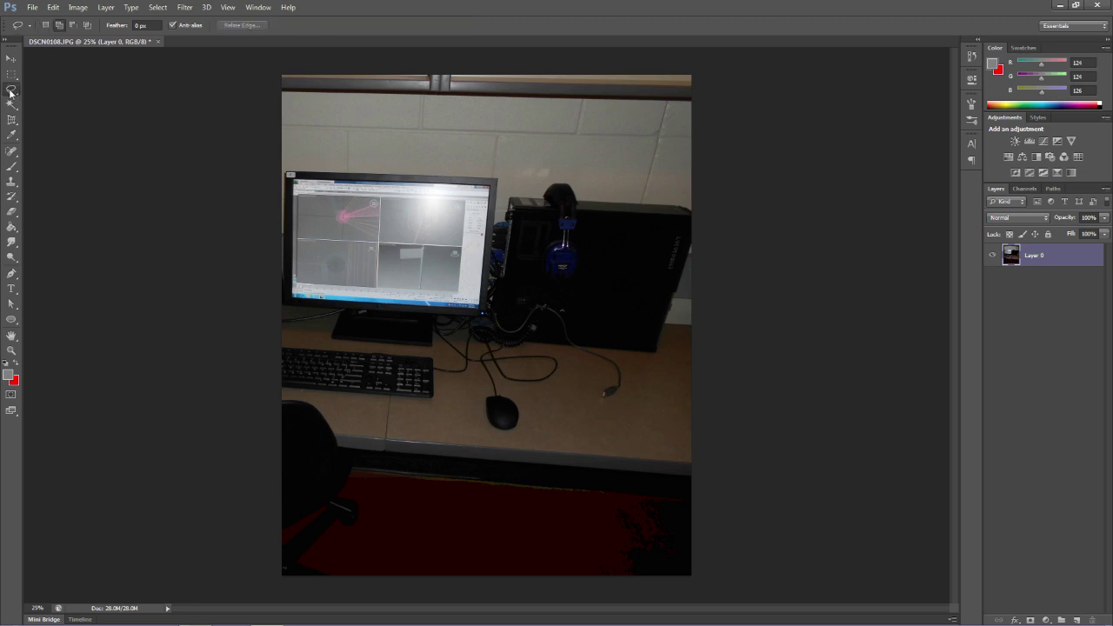
pyautogui.click(10, 92)
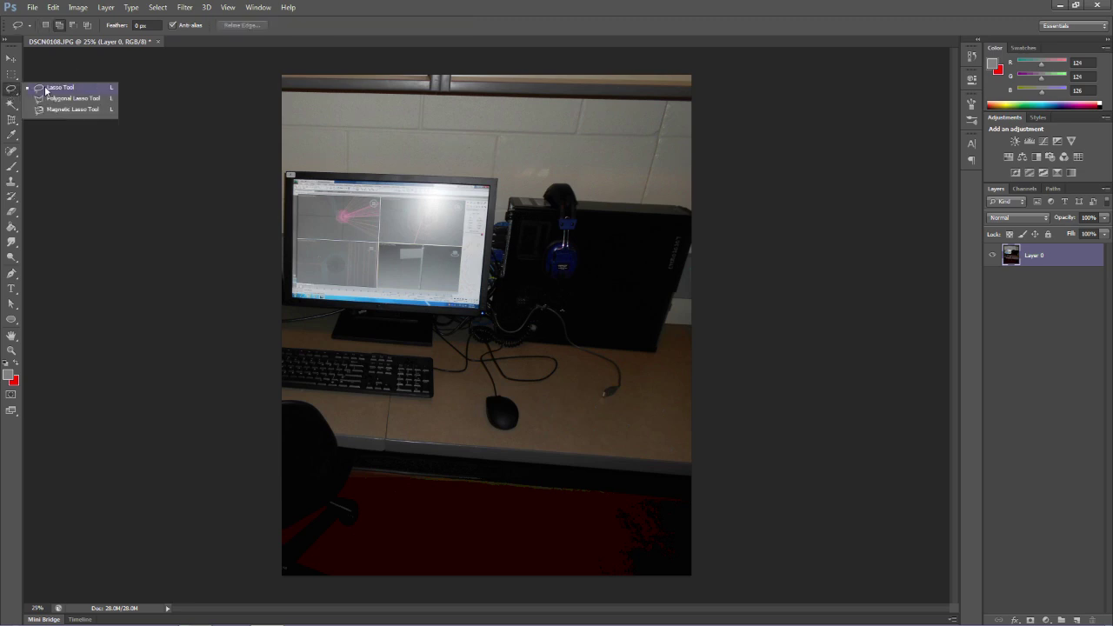
pyautogui.click(47, 89)
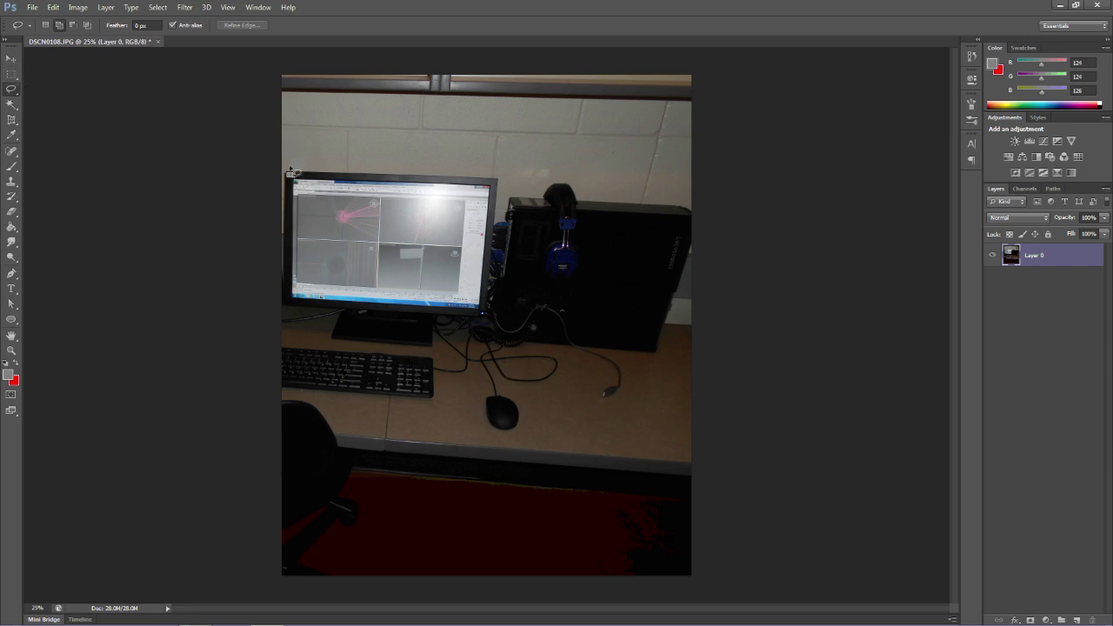
pyautogui.moveTo(432, 142)
pyautogui.mouseDown()
pyautogui.moveTo(509, 179)
pyautogui.moveTo(504, 296)
pyautogui.moveTo(517, 324)
pyautogui.moveTo(574, 359)
pyautogui.moveTo(560, 424)
pyautogui.moveTo(318, 424)
pyautogui.moveTo(291, 374)
pyautogui.moveTo(292, 161)
pyautogui.mouseUp()
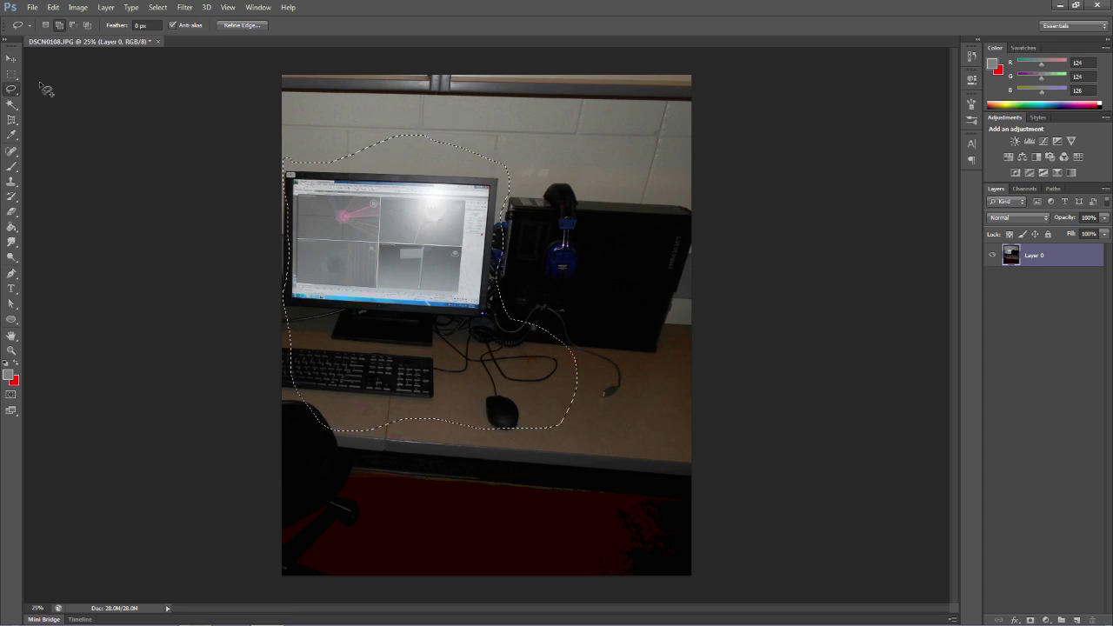
# Move the outlined monitor area, step backward to undo it, then try deselecting
pyautogui.click(9, 60)
pyautogui.moveTo(461, 424)
pyautogui.mouseDown()
pyautogui.moveTo(530, 392)
pyautogui.moveTo(543, 456)
pyautogui.moveTo(520, 491)
pyautogui.mouseUp()
pyautogui.click(53, 7)
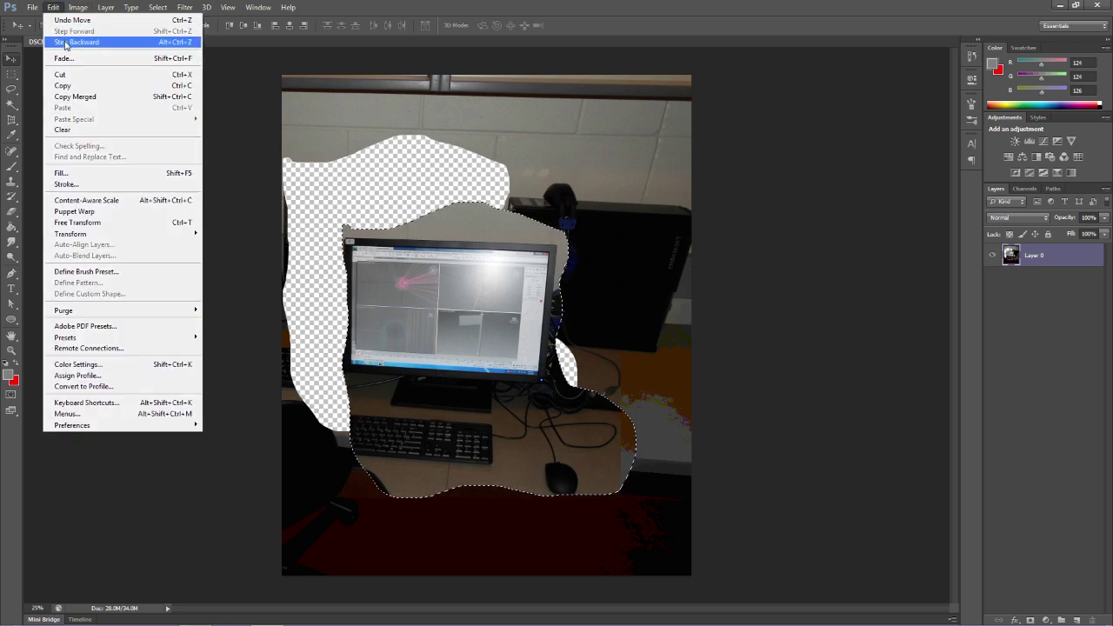
pyautogui.click(65, 42)
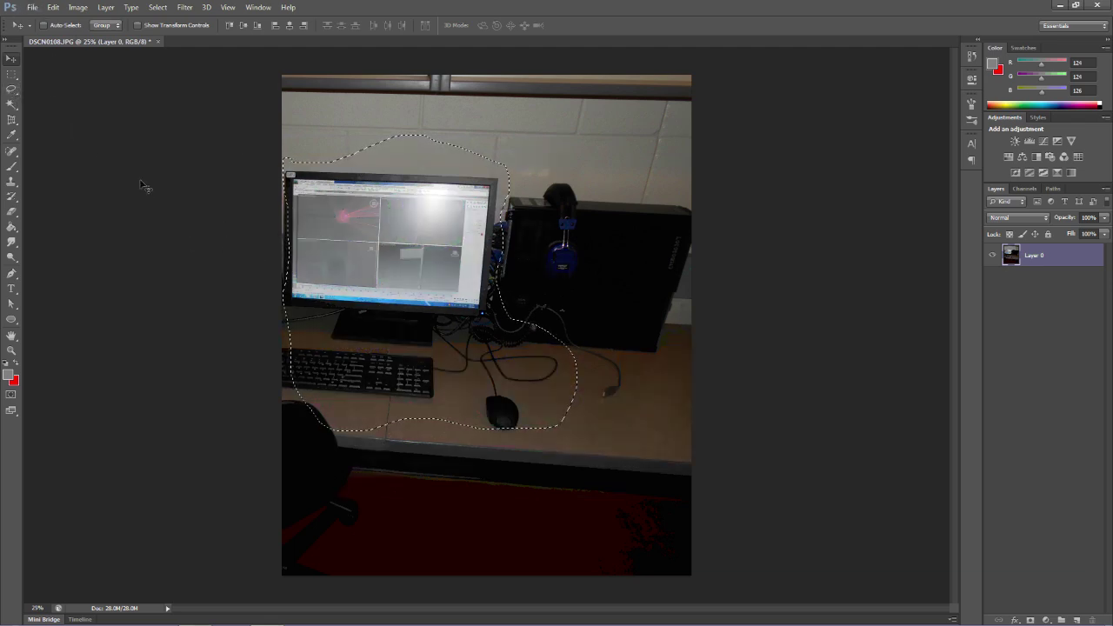
pyautogui.click(11, 74)
pyautogui.click(137, 179)
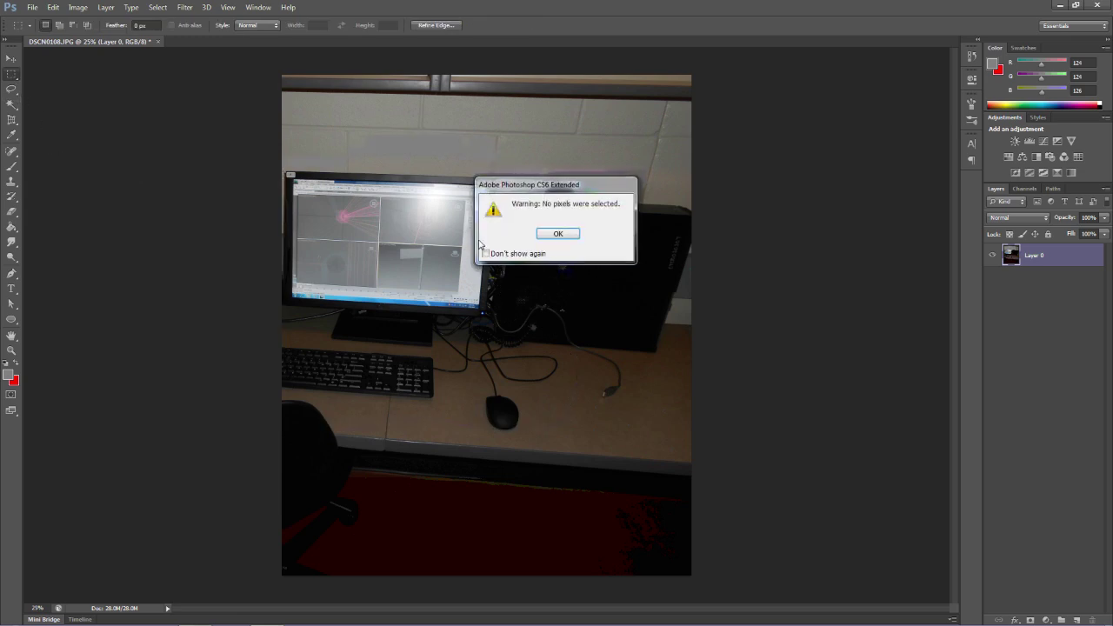
# Dismiss the warning, trace the monitor with the Magnetic Lasso, then deselect
pyautogui.click(558, 233)
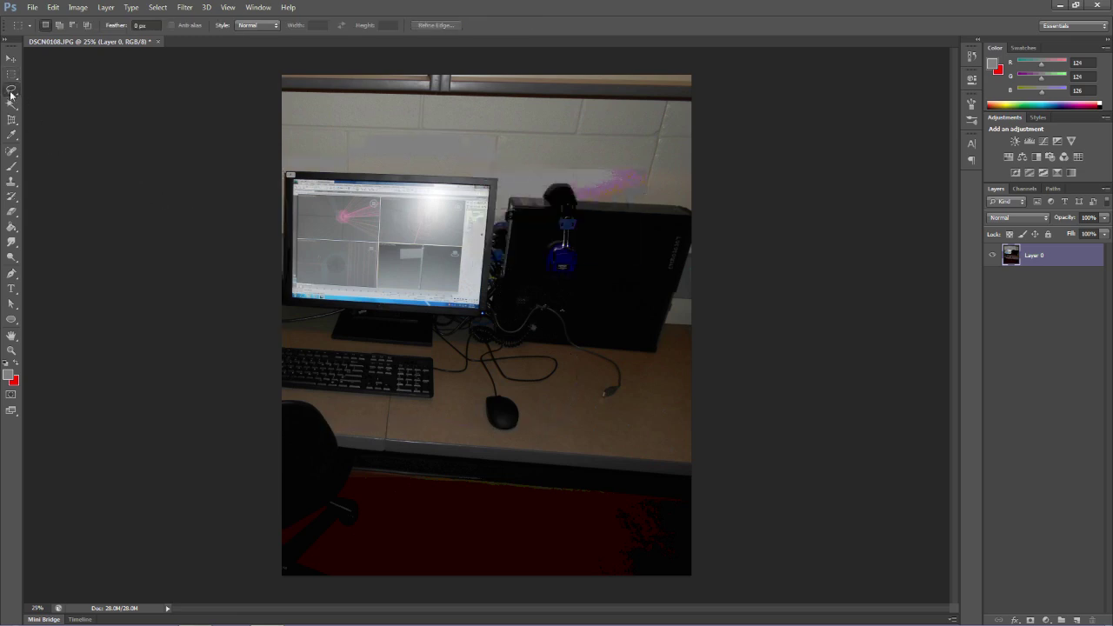
pyautogui.click(10, 91)
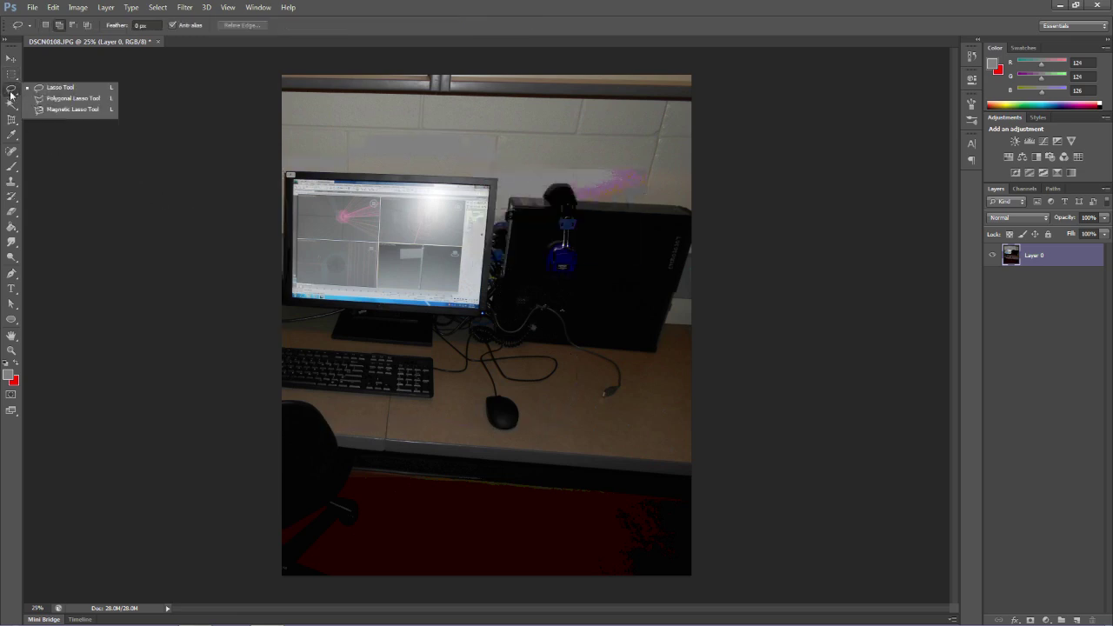
pyautogui.click(59, 110)
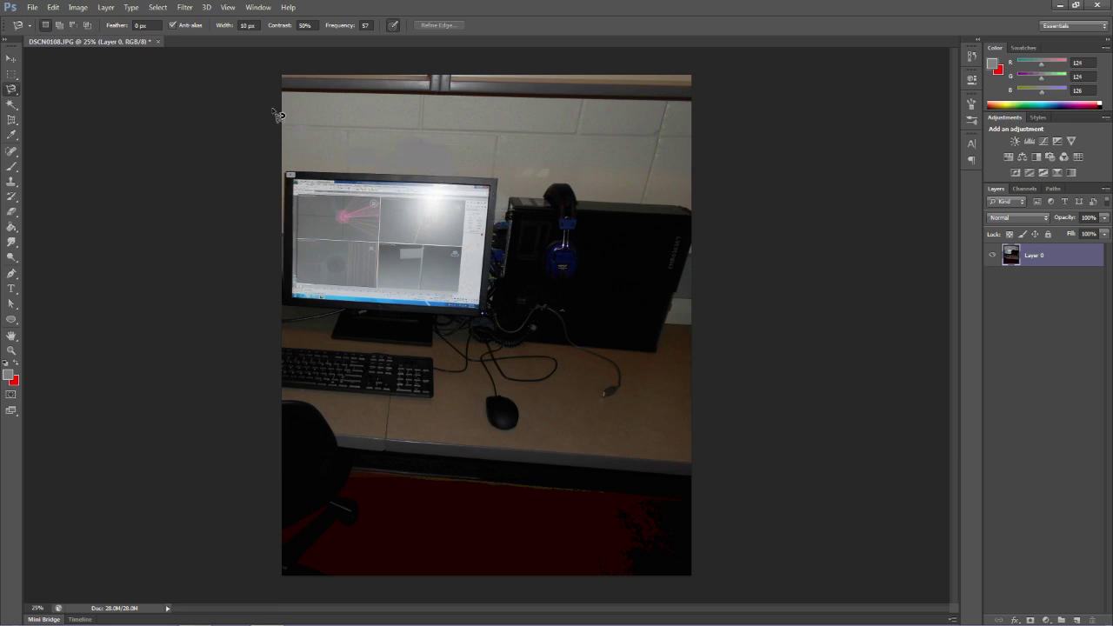
pyautogui.click(283, 304)
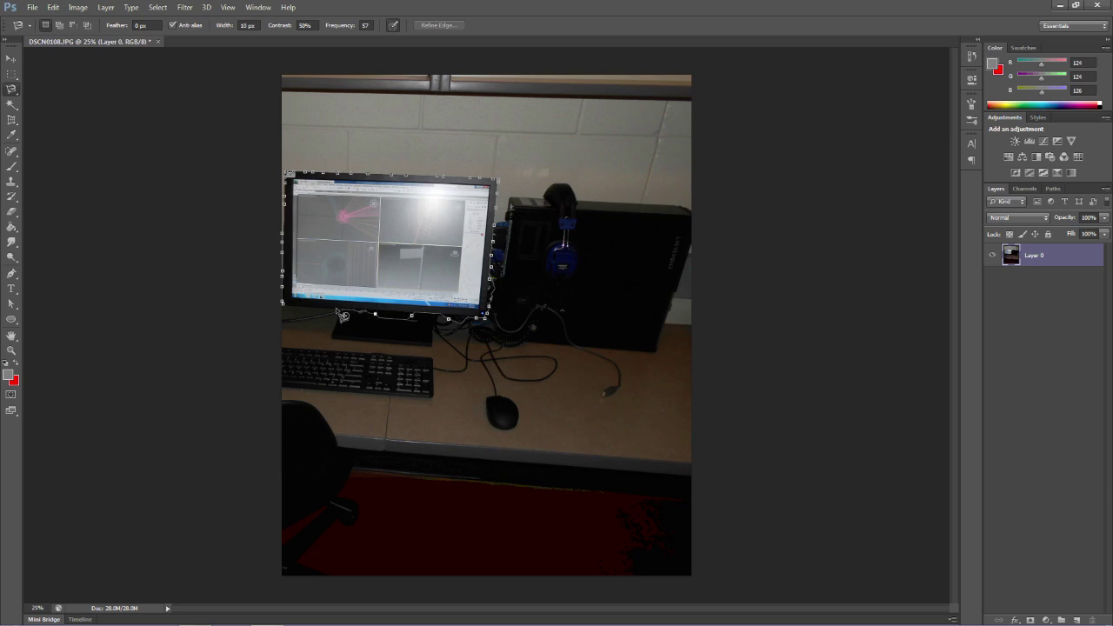
pyautogui.click(285, 306)
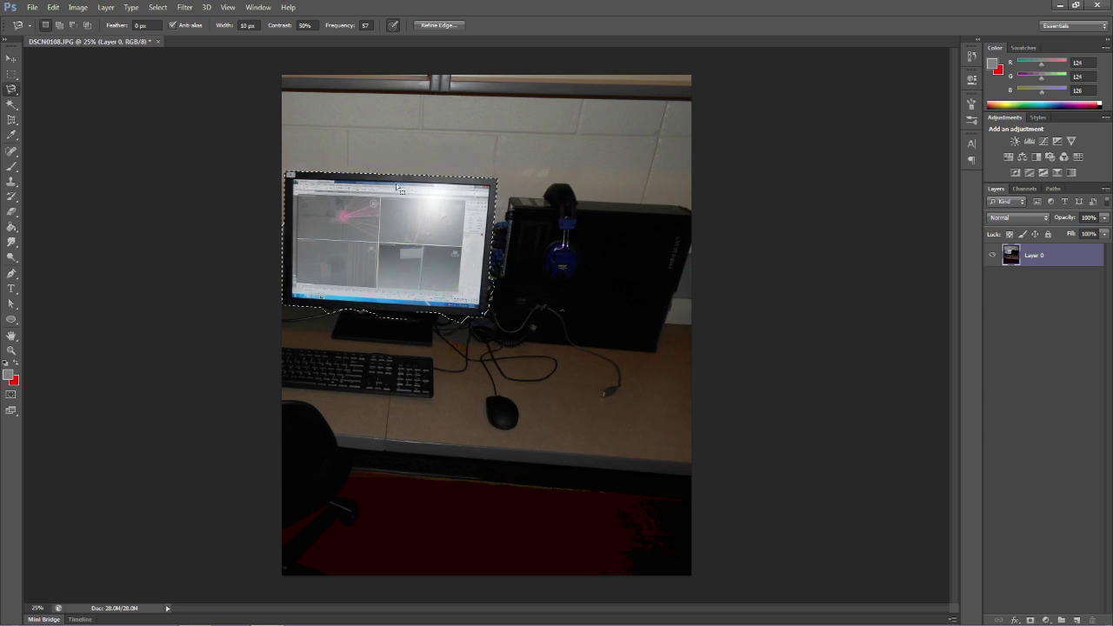
pyautogui.hotkey('ctrl', 'd')
# Cancel the monitor outline and test Magic Wand wall selections at tolerance 10 and 25
pyautogui.press('Escape')
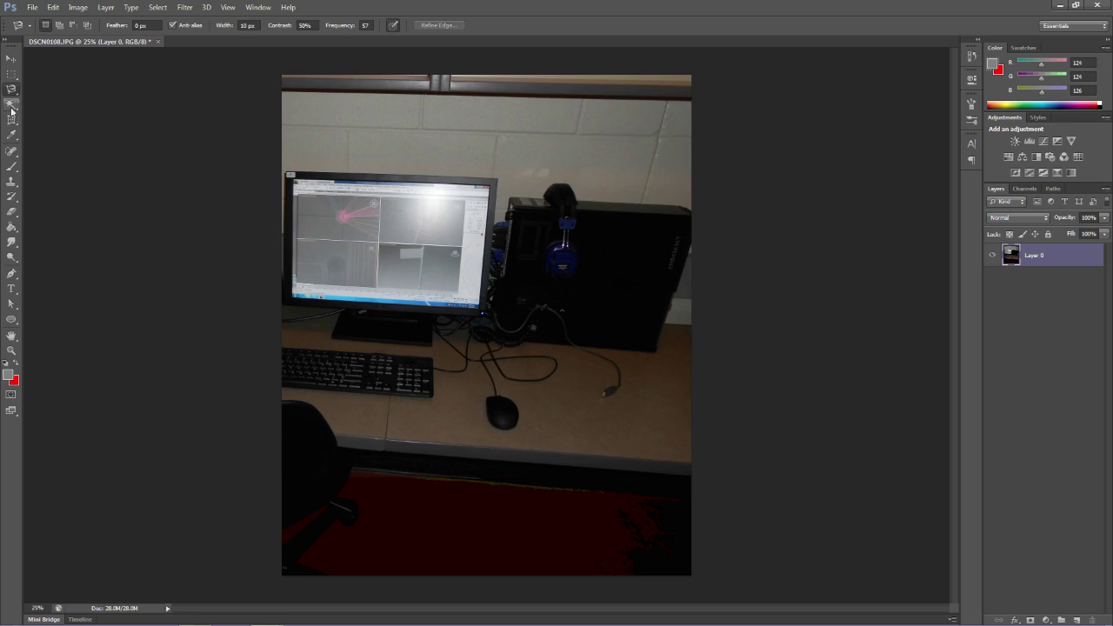
pyautogui.click(12, 104)
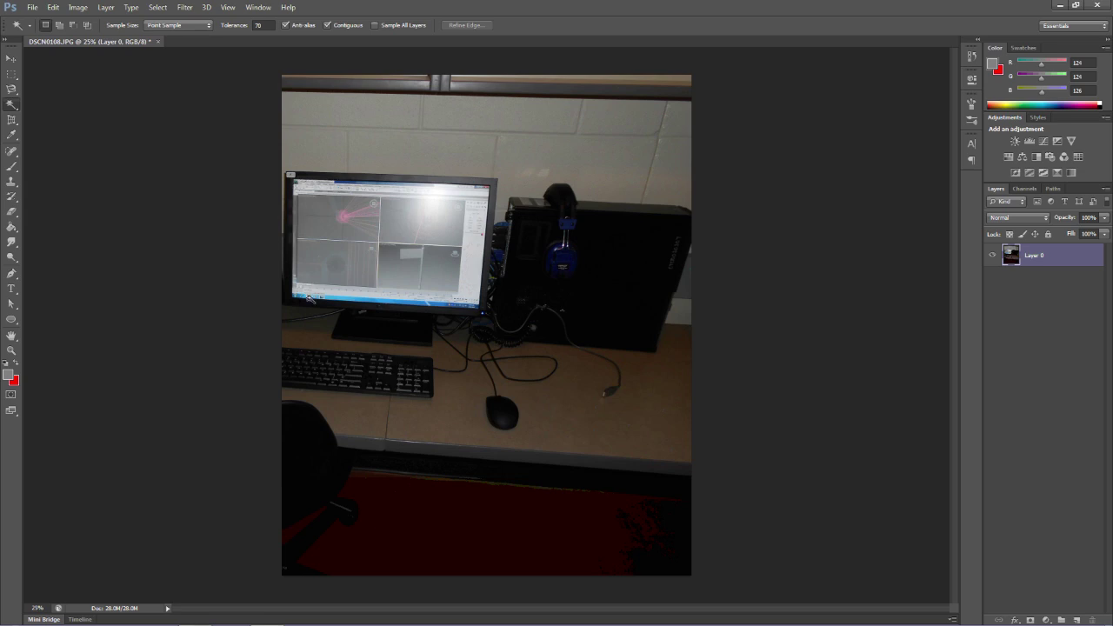
pyautogui.click(266, 25)
pyautogui.write('10')
pyautogui.press('Return')
pyautogui.click(432, 155)
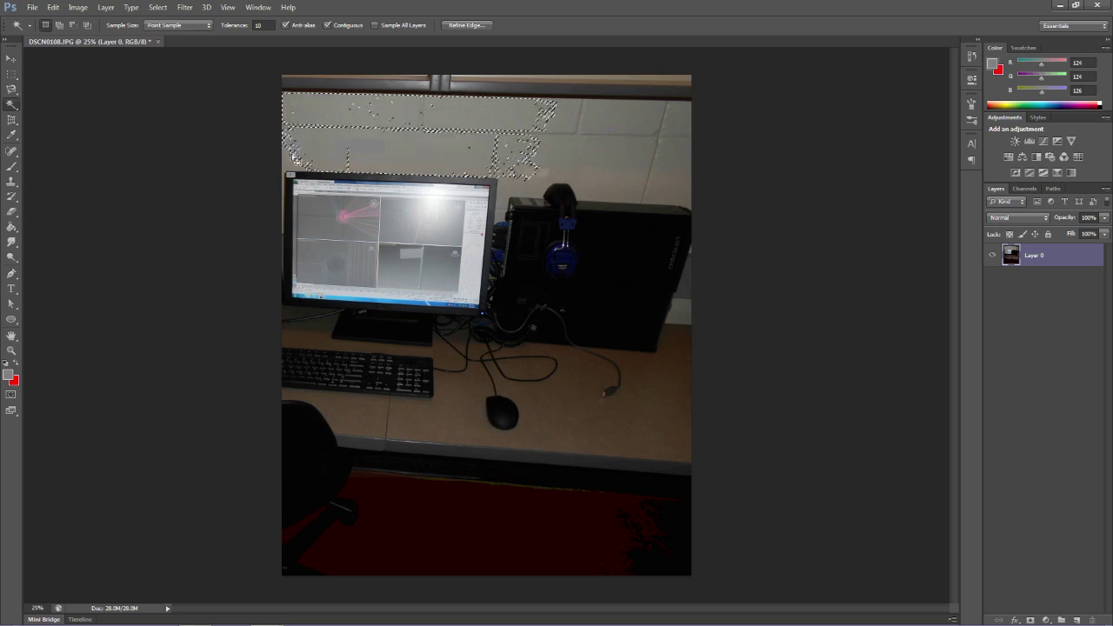
pyautogui.click(258, 26)
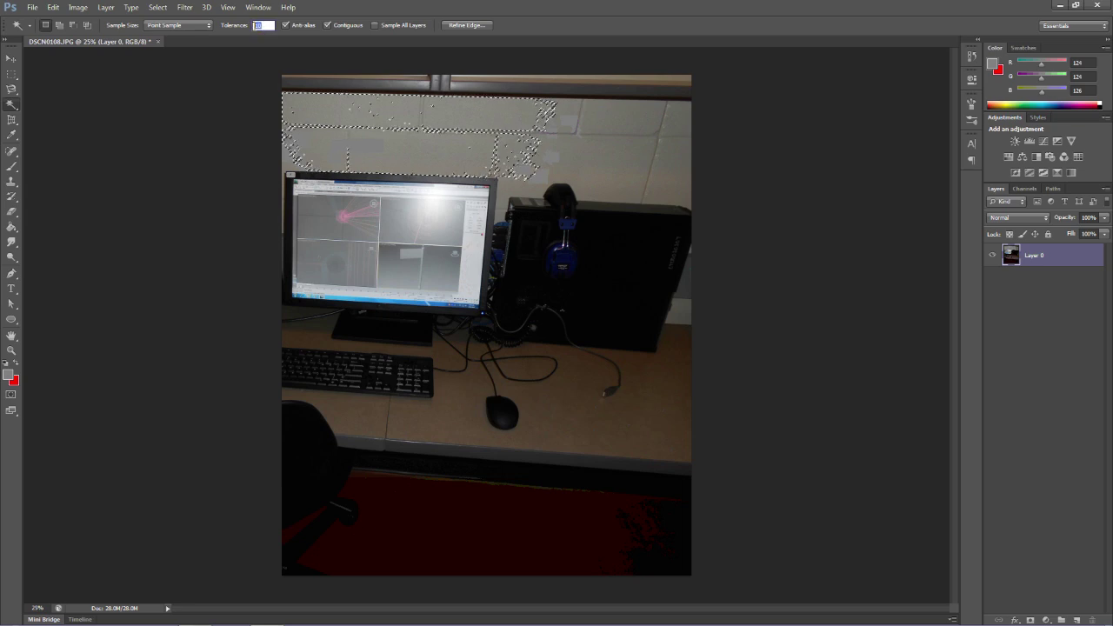
pyautogui.write('25')
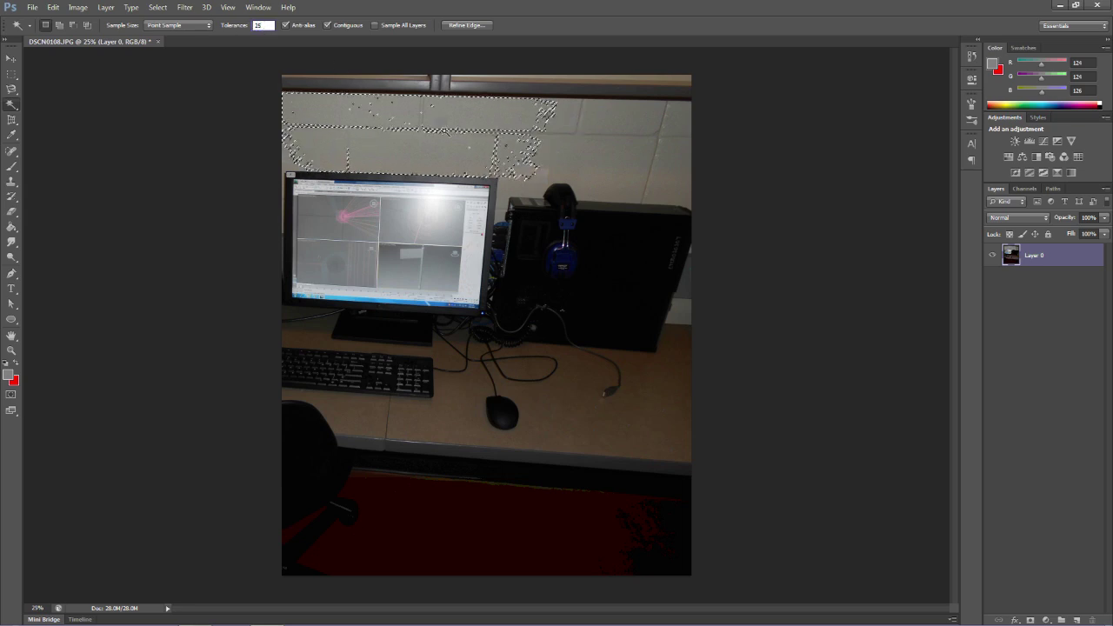
pyautogui.click(427, 148)
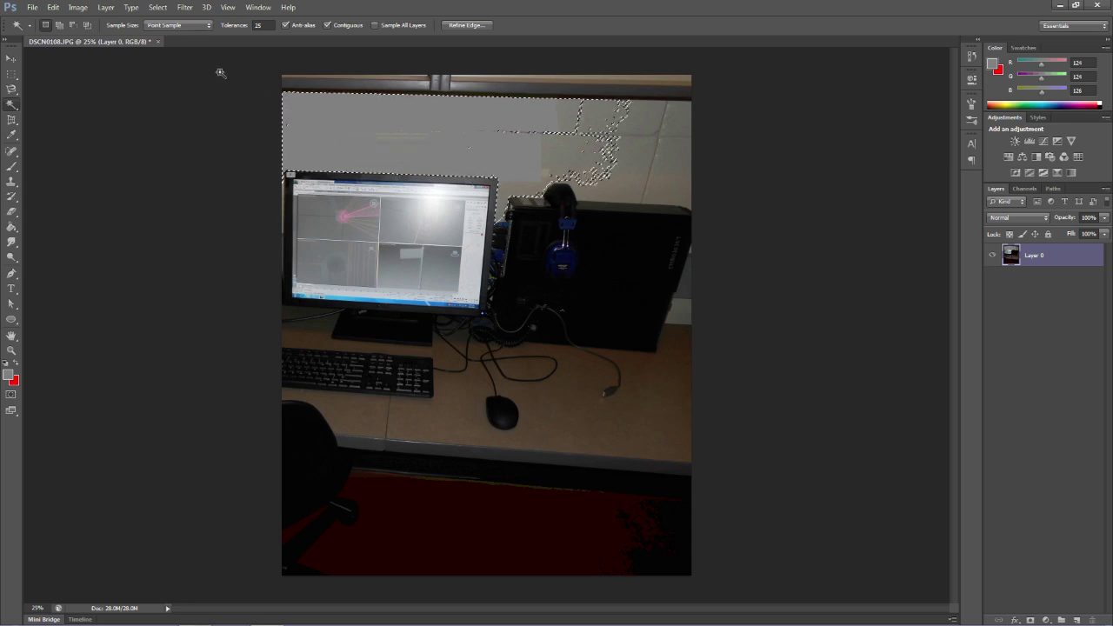
pyautogui.hotkey('ctrl', 'd')
# Select the wall at tolerance 45, adding the right strip and the area above the monitor
pyautogui.click(262, 25)
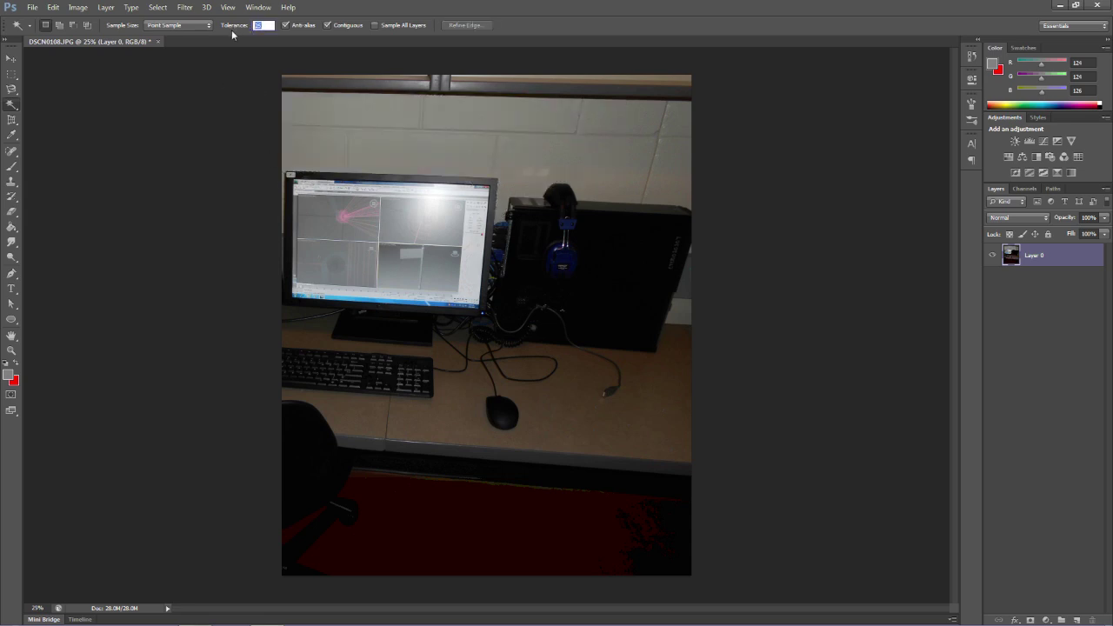
pyautogui.write('45')
pyautogui.click(432, 154)
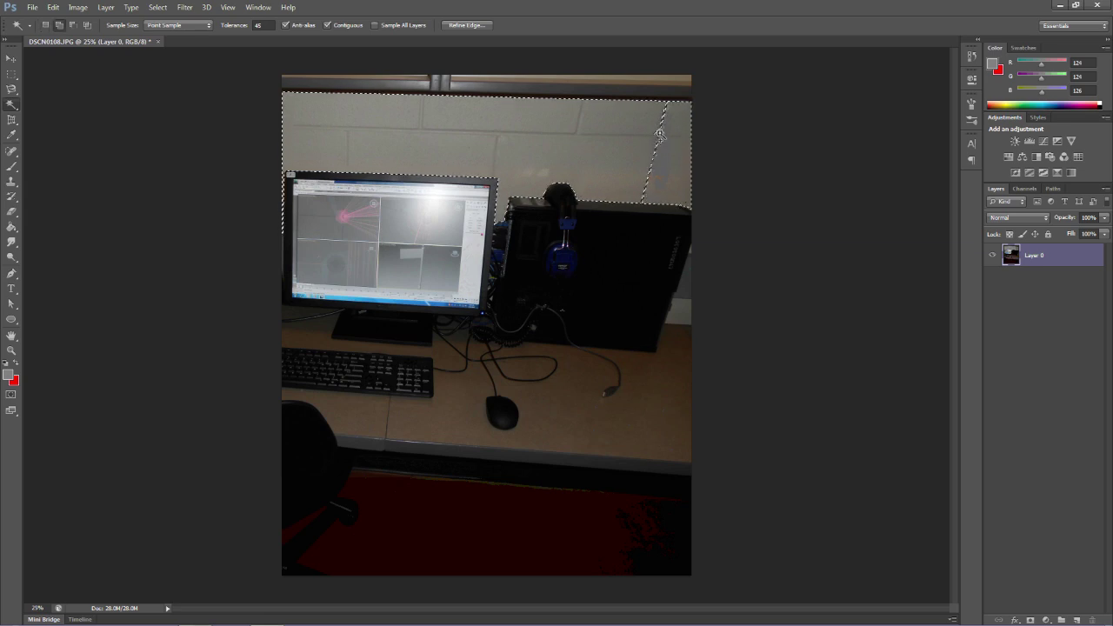
pyautogui.keyDown('shift'); pyautogui.click(648, 136); pyautogui.keyUp('shift')
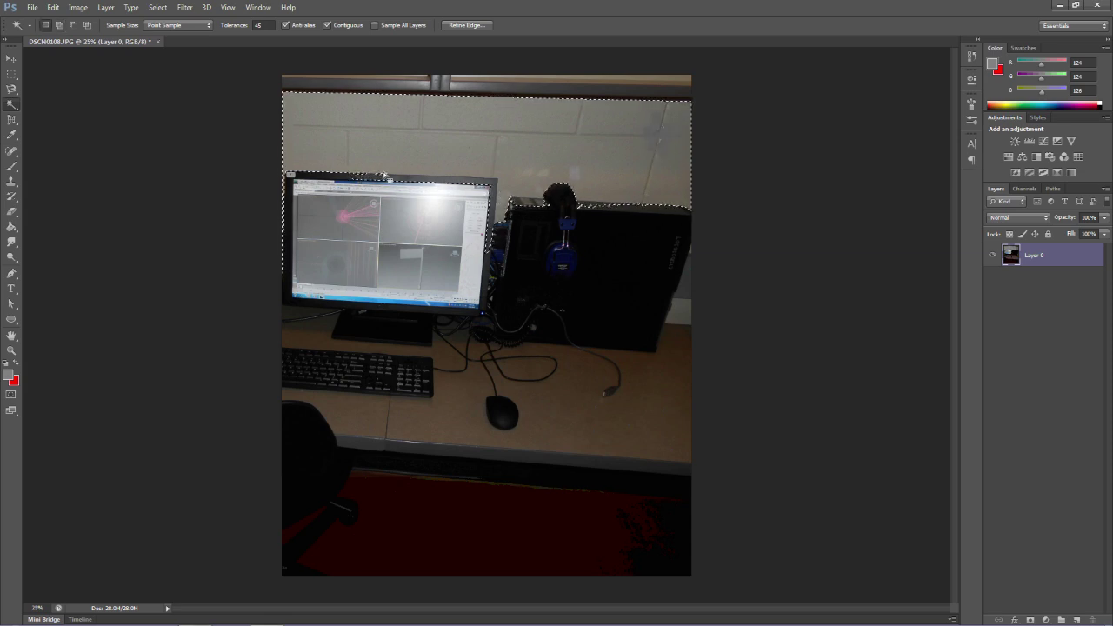
pyautogui.keyDown('shift'); pyautogui.click(482, 170); pyautogui.keyUp('shift')
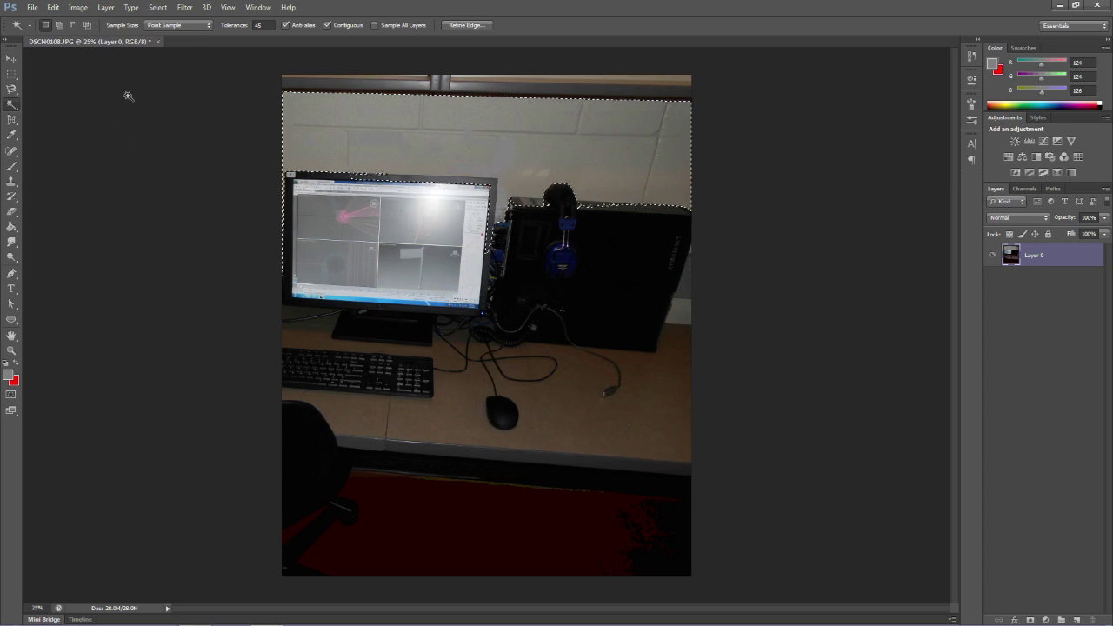
# Deselect and, in Add to Selection mode, select the wall at tolerance 30, then 45
pyautogui.hotkey('ctrl', 'd')
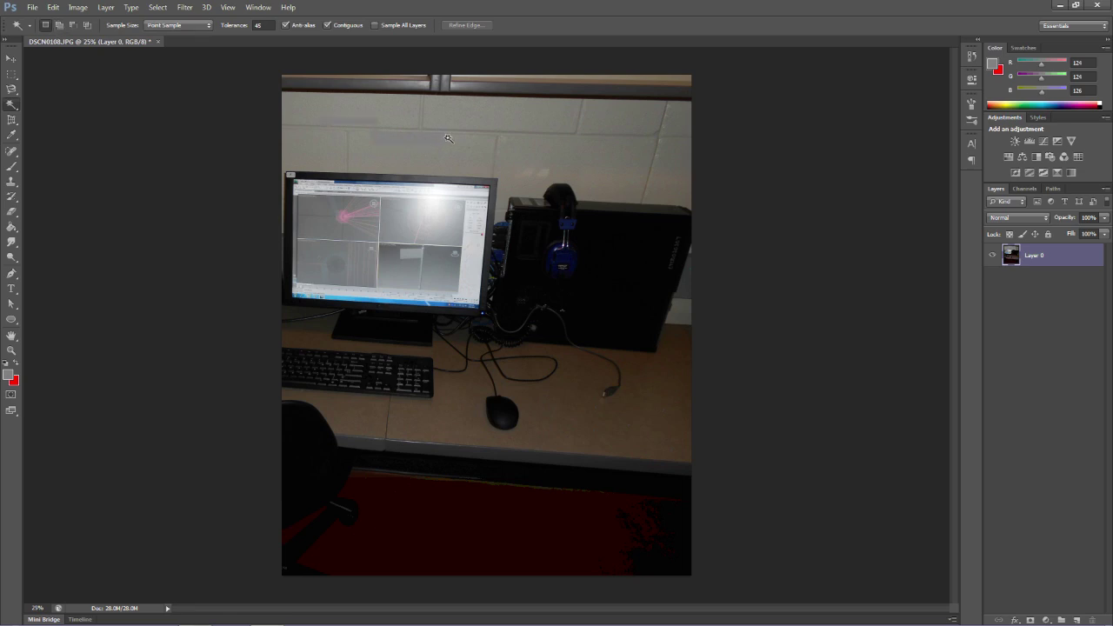
pyautogui.click(59, 26)
pyautogui.click(271, 25)
pyautogui.write('30')
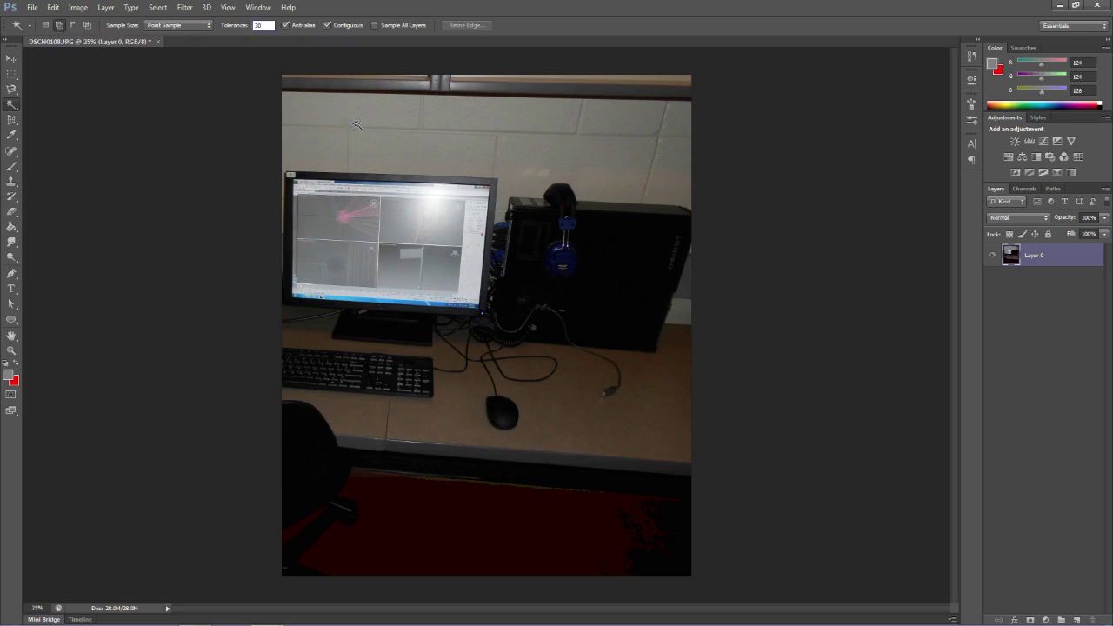
pyautogui.click(361, 125)
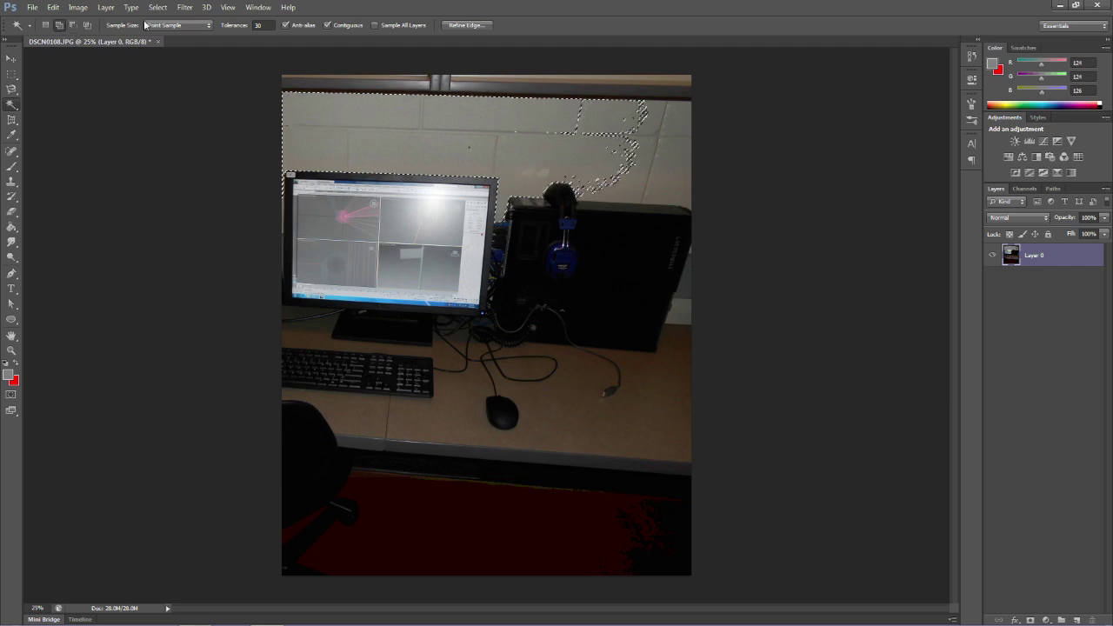
pyautogui.click(258, 25)
pyautogui.write('45')
pyautogui.click(427, 145)
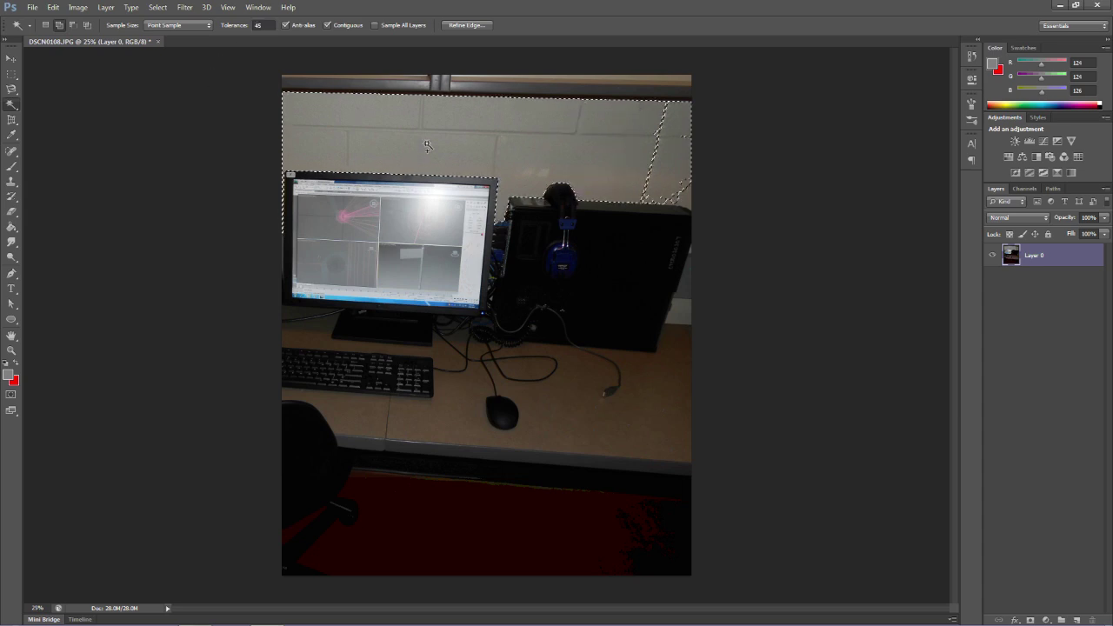
# Change the tolerance again and extend the wall selection to the right image edge
pyautogui.rightClick(231, 164)
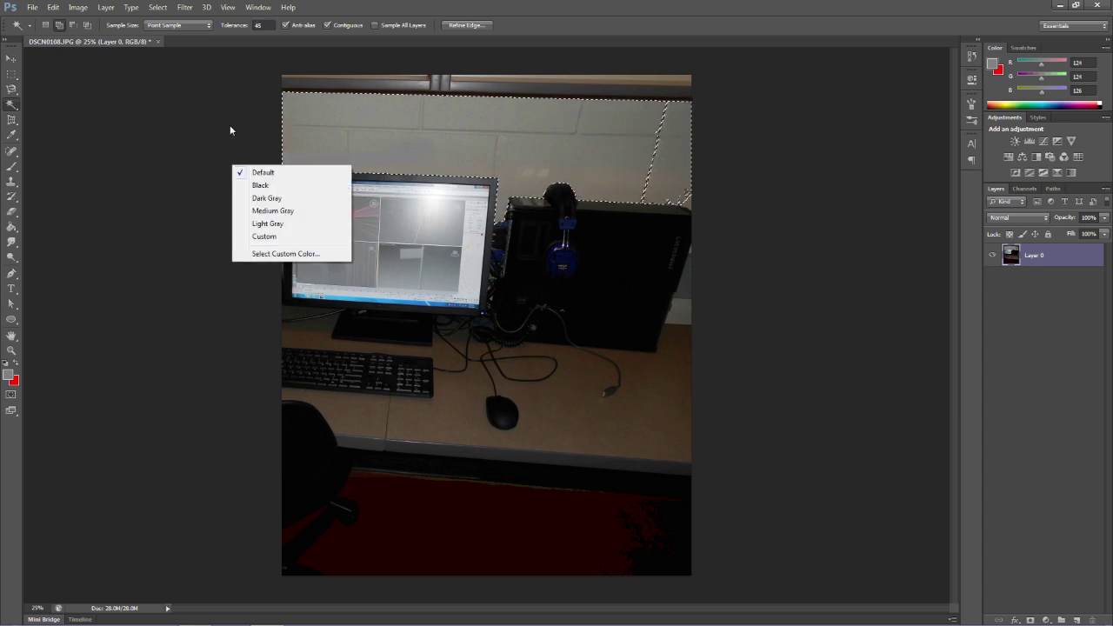
pyautogui.click(259, 25)
pyautogui.click(261, 26)
pyautogui.write('80')
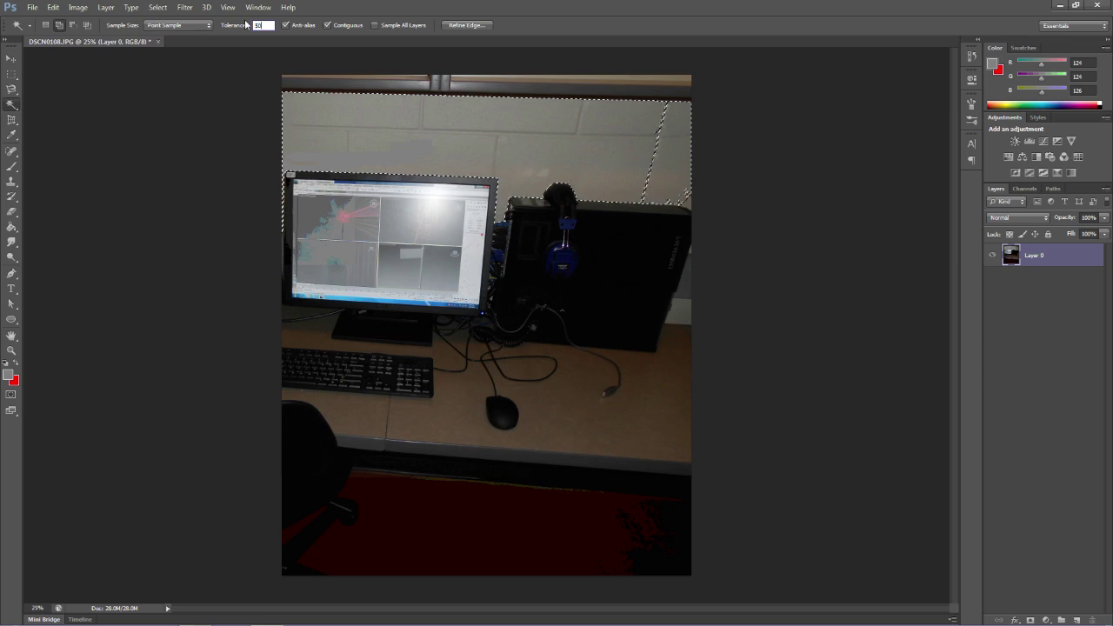
pyautogui.click(591, 146)
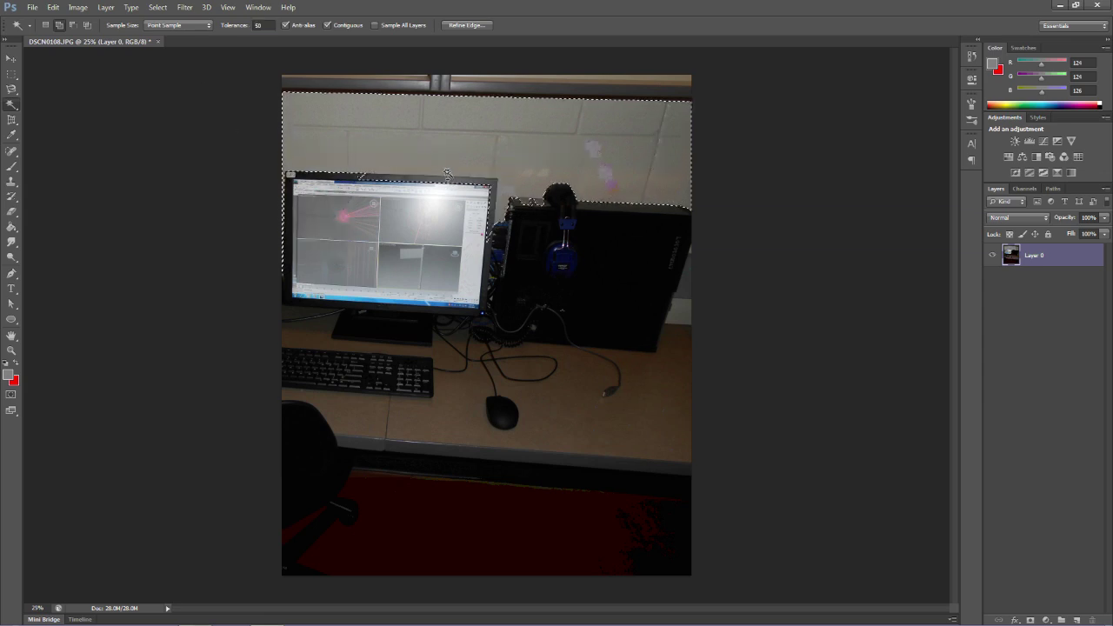
# Switch the Magic Wand to Subtract from Selection with tolerance 20
pyautogui.click(73, 26)
pyautogui.click(267, 26)
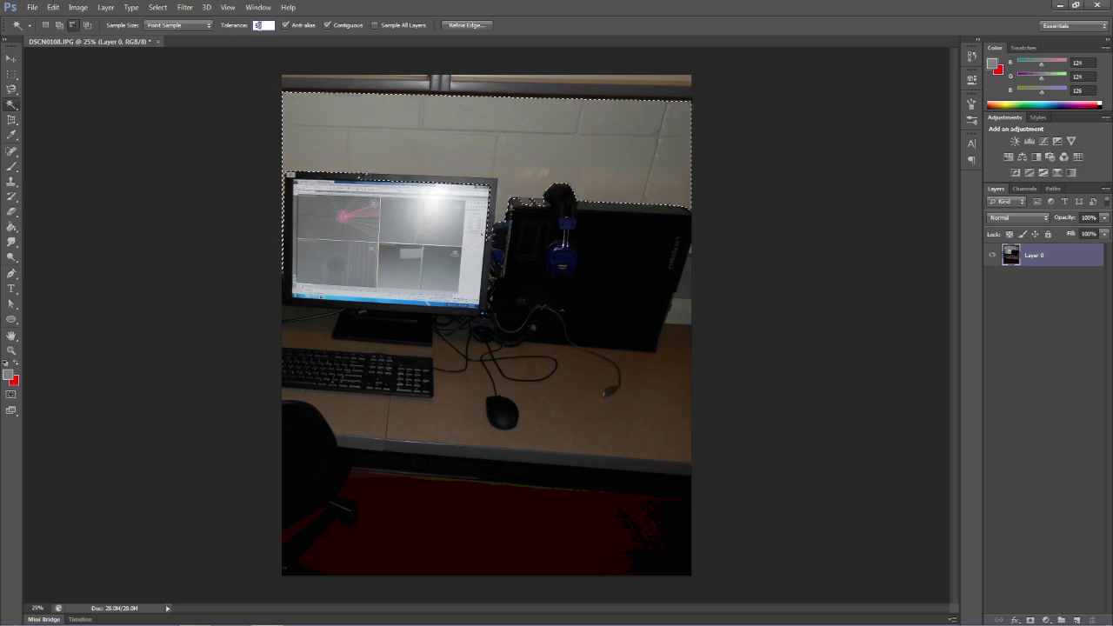
pyautogui.write('20')
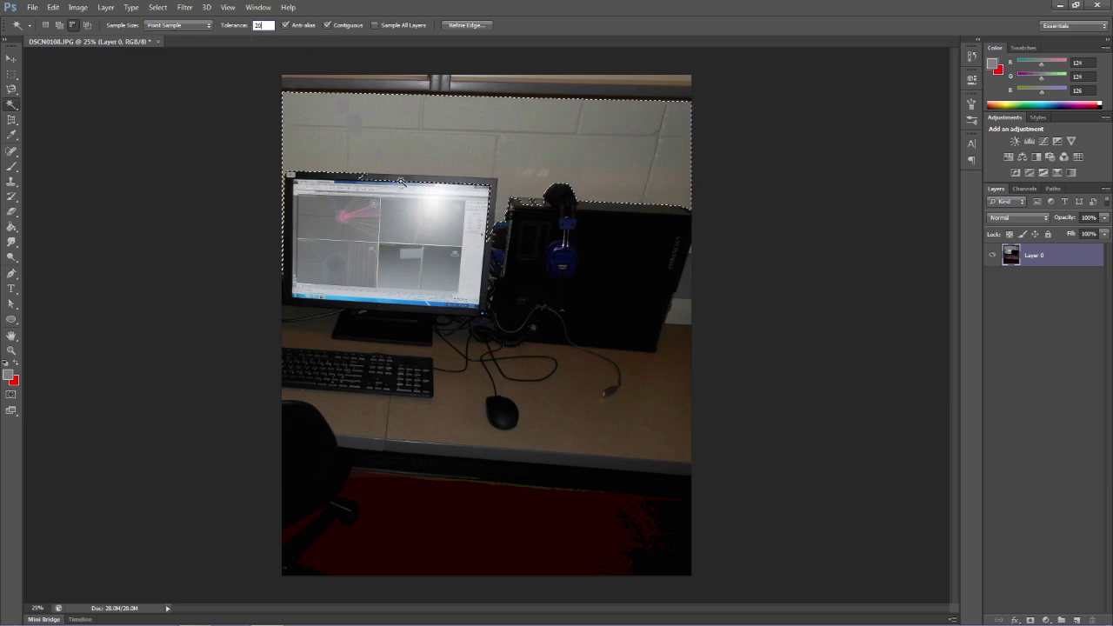
pyautogui.press('Return')
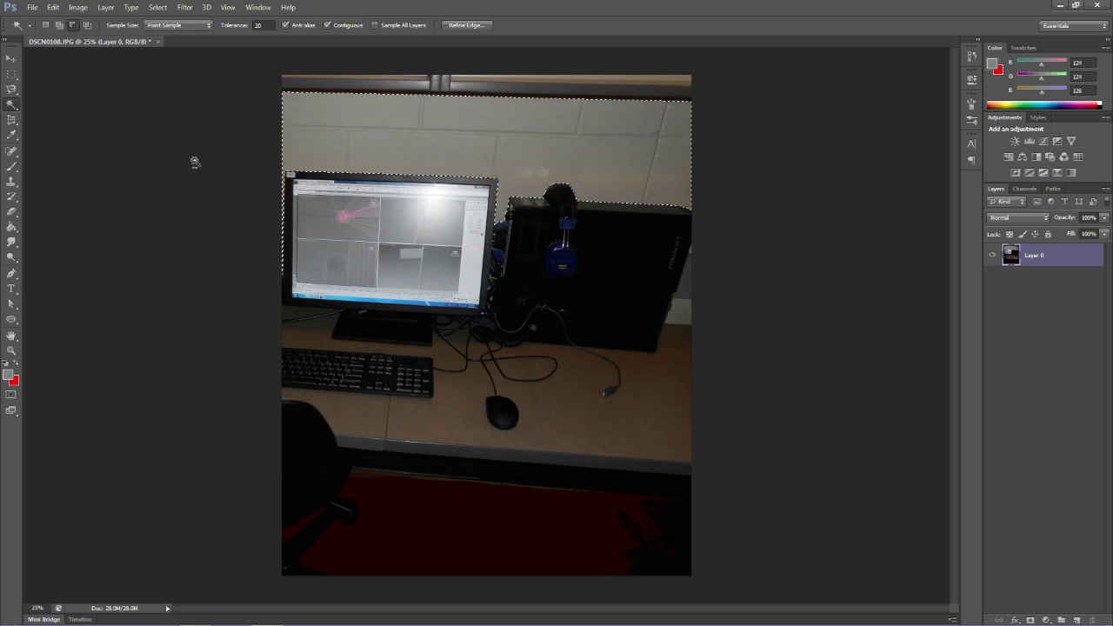
# Delete the selected wall so it turns transparent, then deselect
pyautogui.press('Delete')
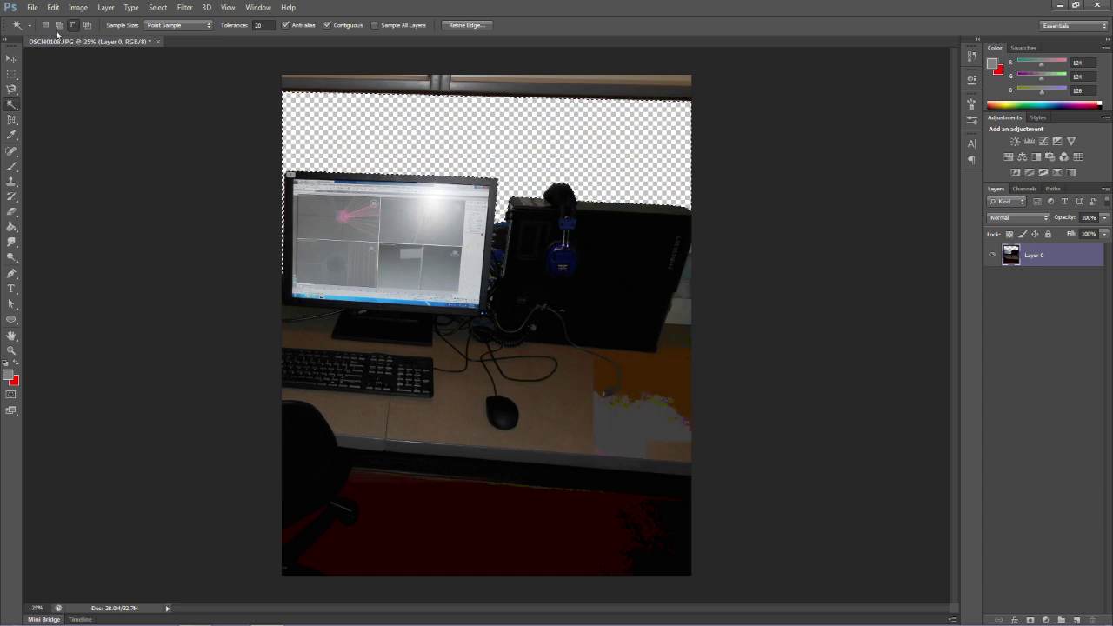
pyautogui.hotkey('ctrl', 'd')
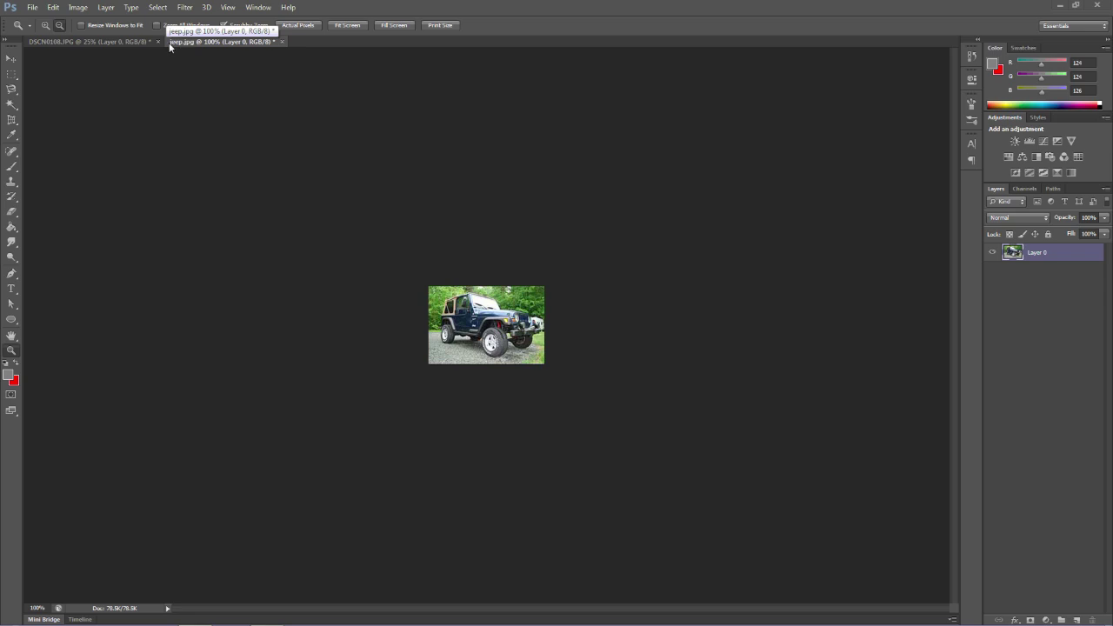
# Duplicate the jeep photo's Layer 0 into the DSCN0108.JPG document
pyautogui.click(104, 40)
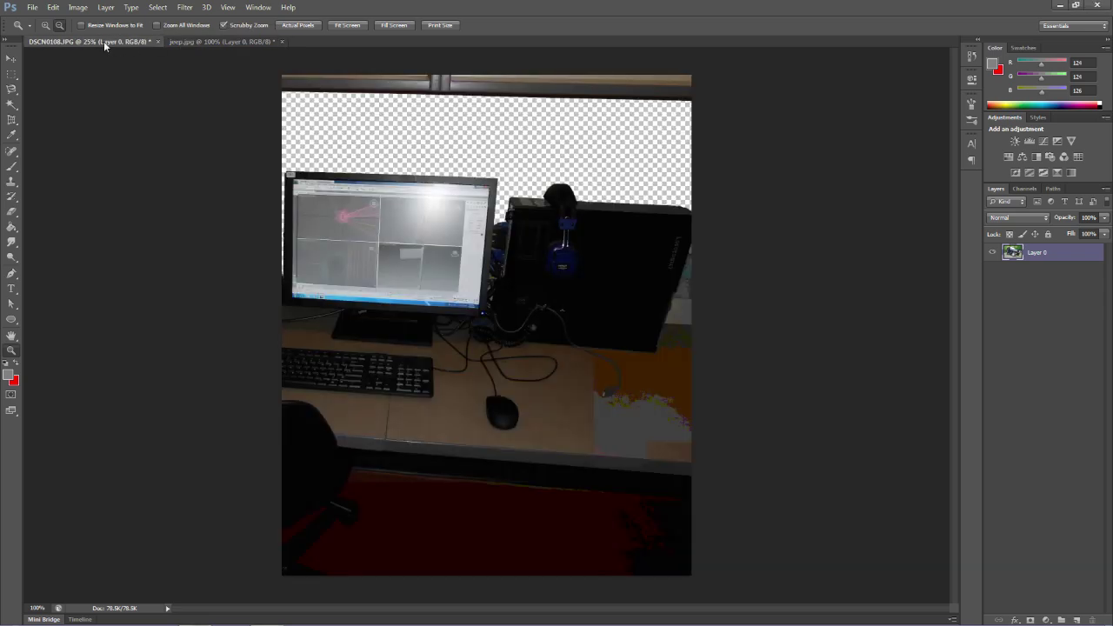
pyautogui.click(212, 41)
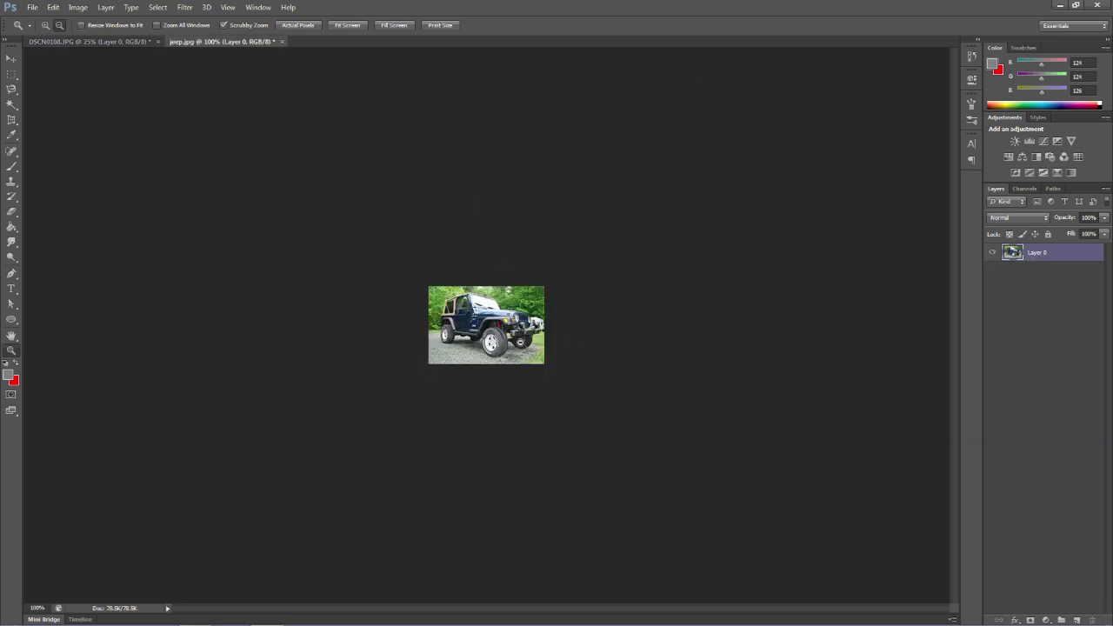
pyautogui.rightClick(1028, 257)
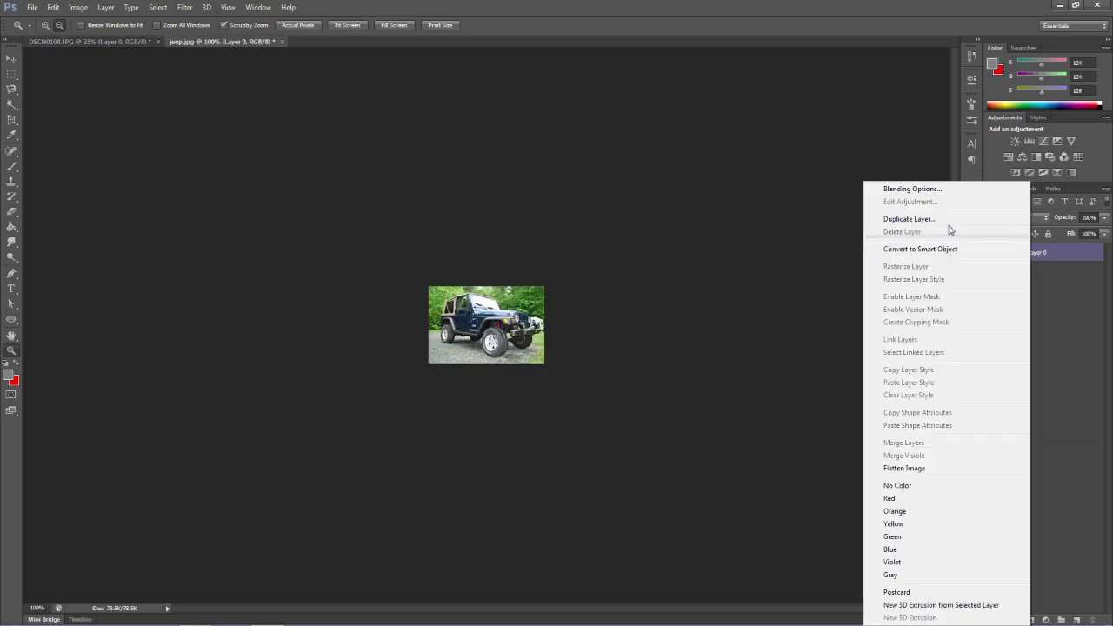
pyautogui.click(929, 223)
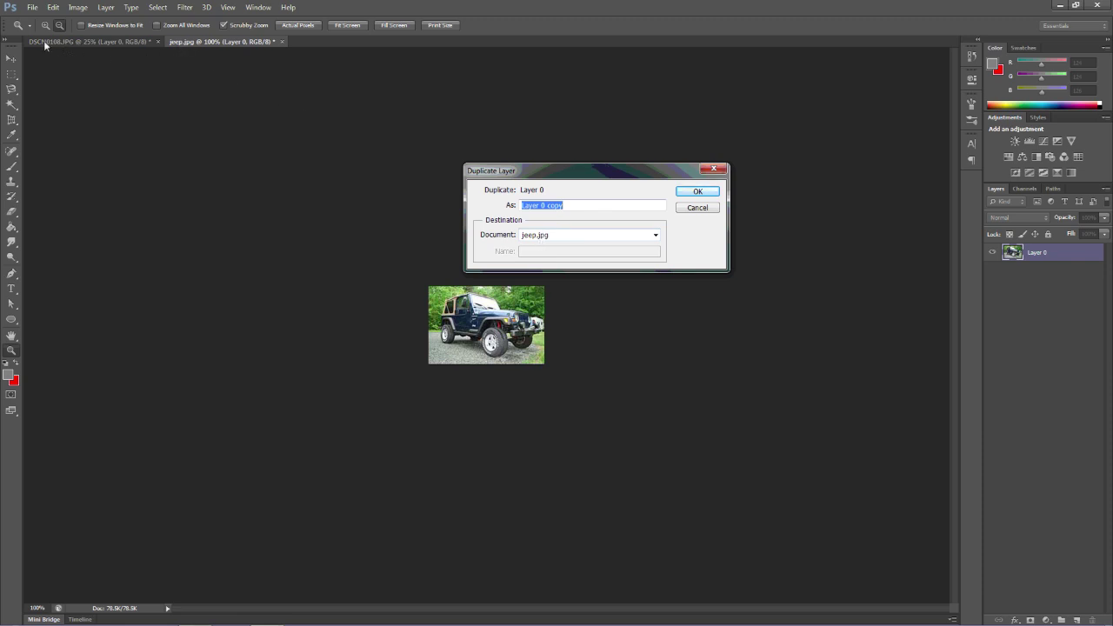
pyautogui.click(656, 235)
pyautogui.click(620, 248)
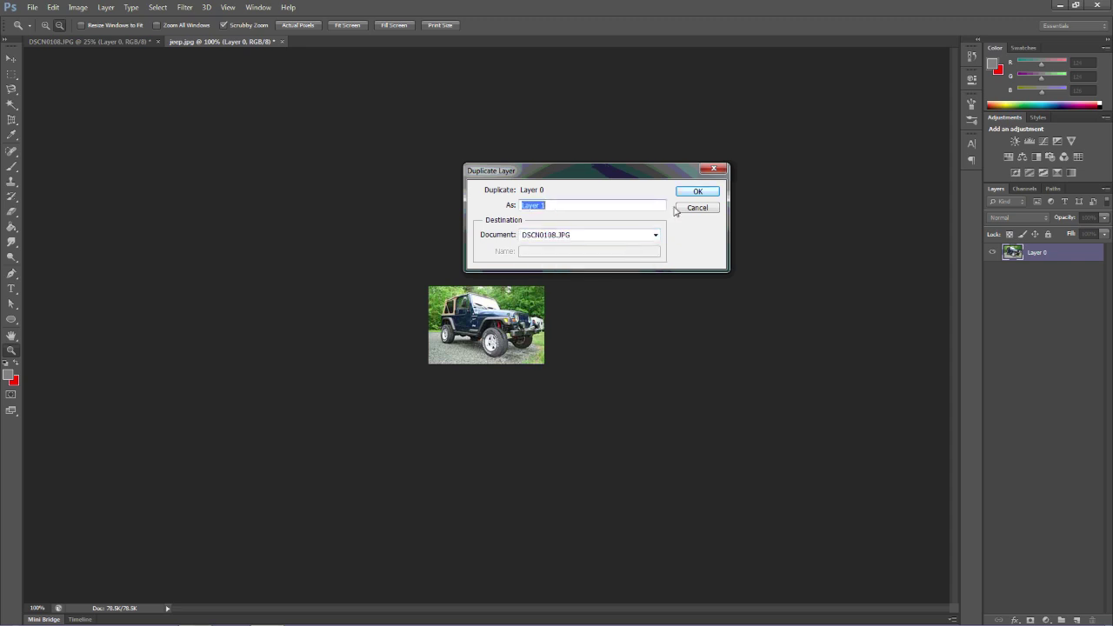
pyautogui.click(699, 191)
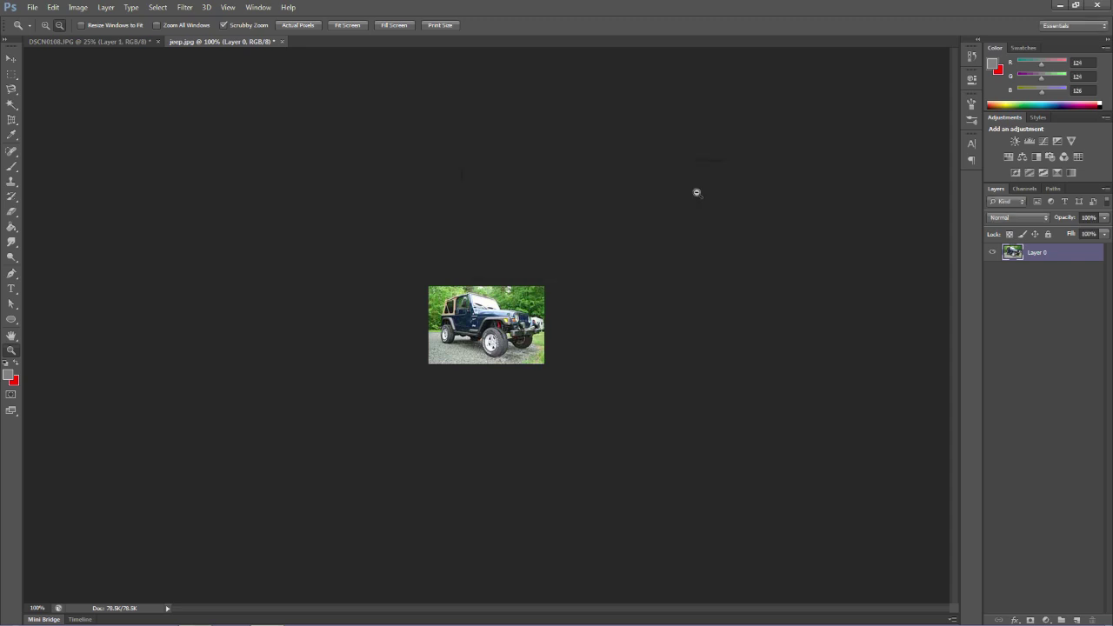
# Free-transform the jeep layer in DSCN0108.JPG, scaling it up nearly tenfold, and apply
pyautogui.click(69, 42)
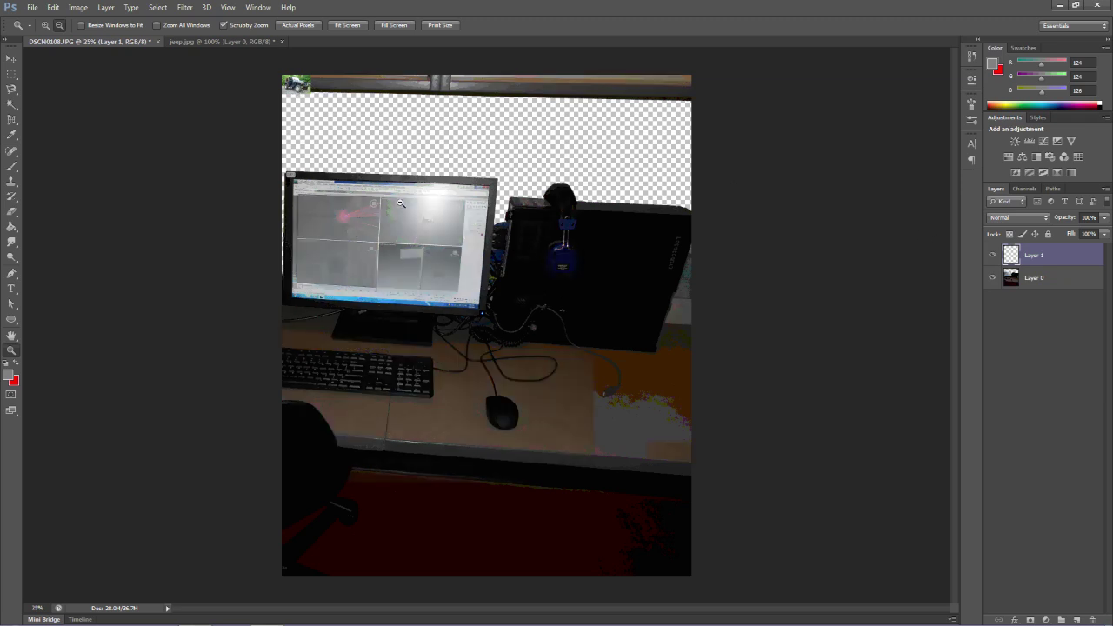
pyautogui.click(31, 8)
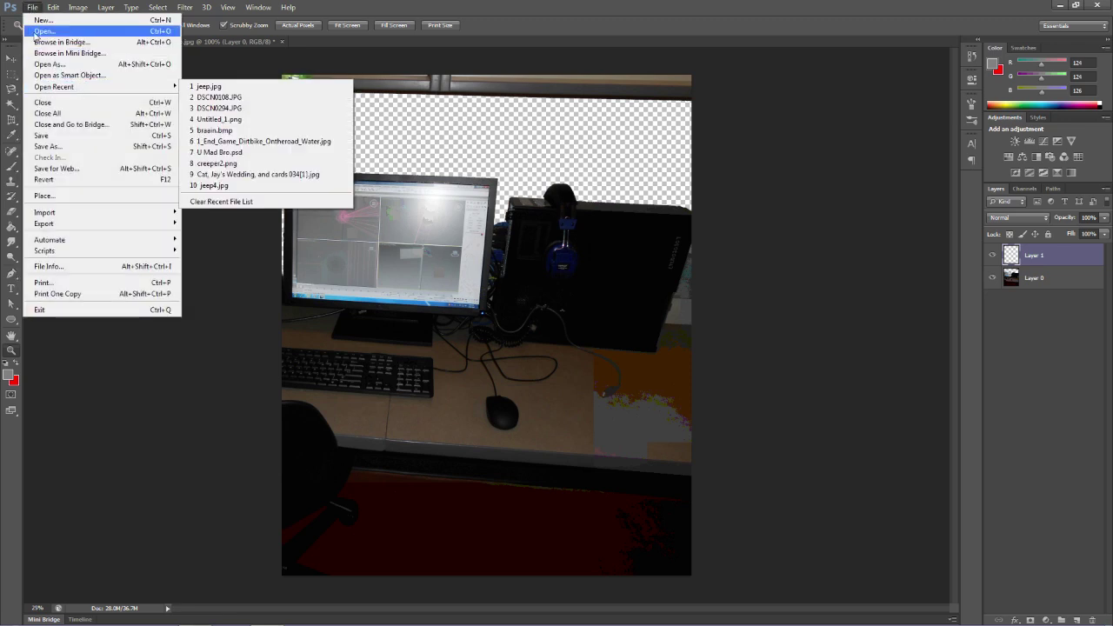
pyautogui.moveTo(61, 11)
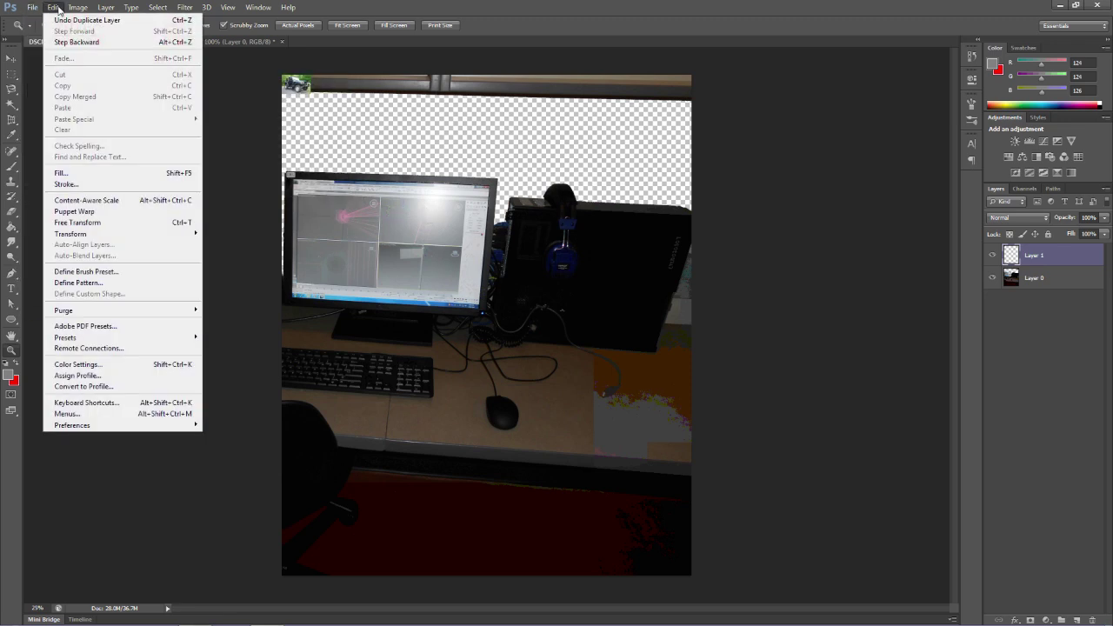
pyautogui.click(103, 224)
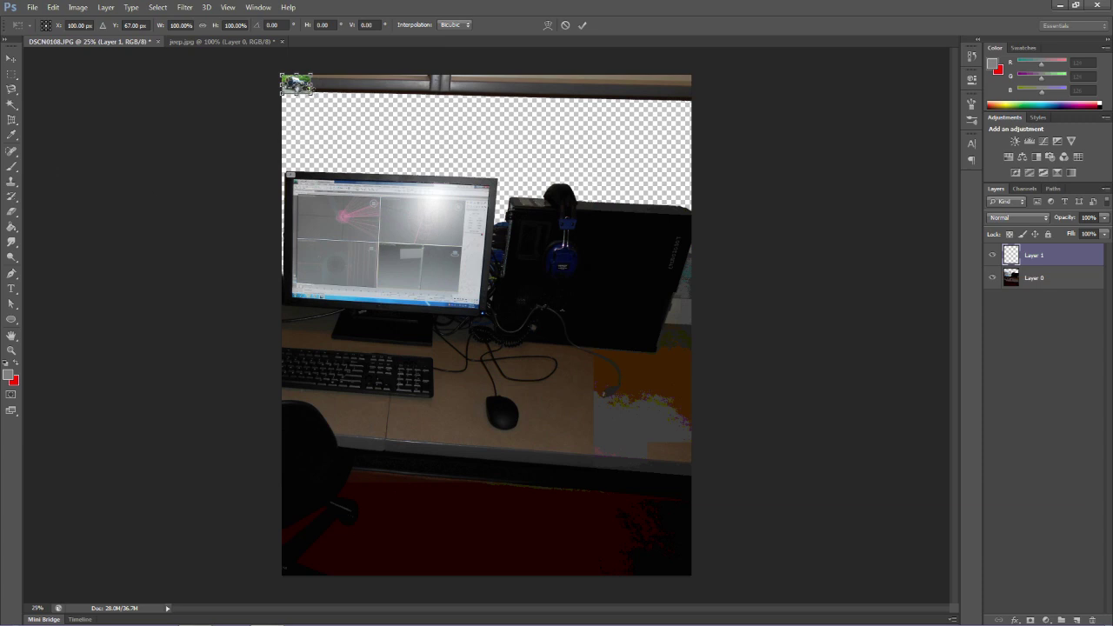
pyautogui.moveTo(314, 96); pyautogui.dragTo(586, 231)
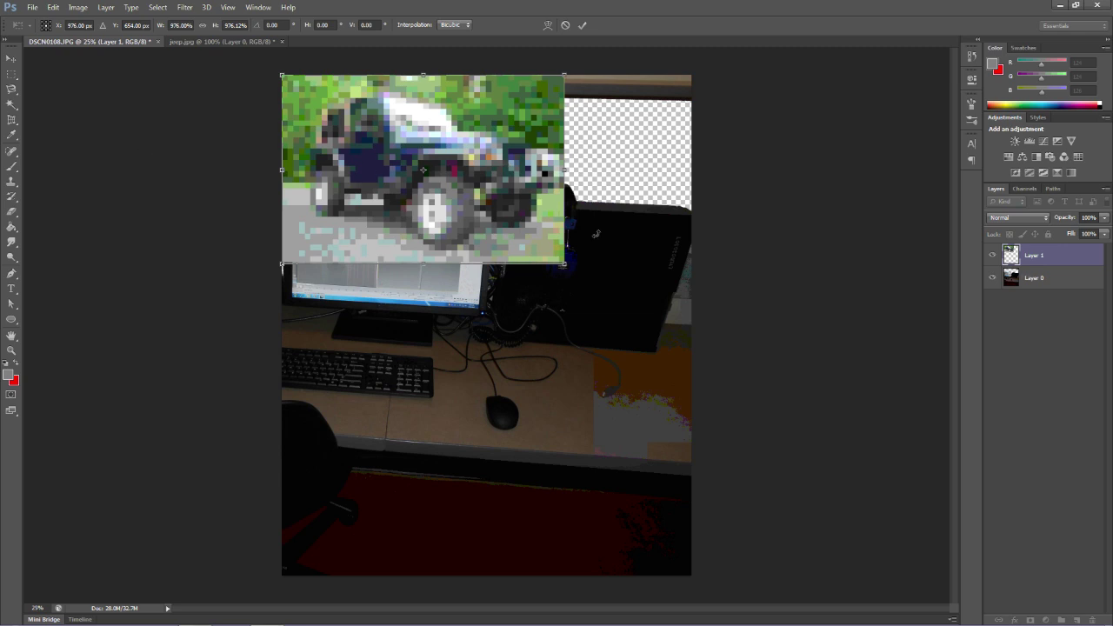
pyautogui.click(12, 74)
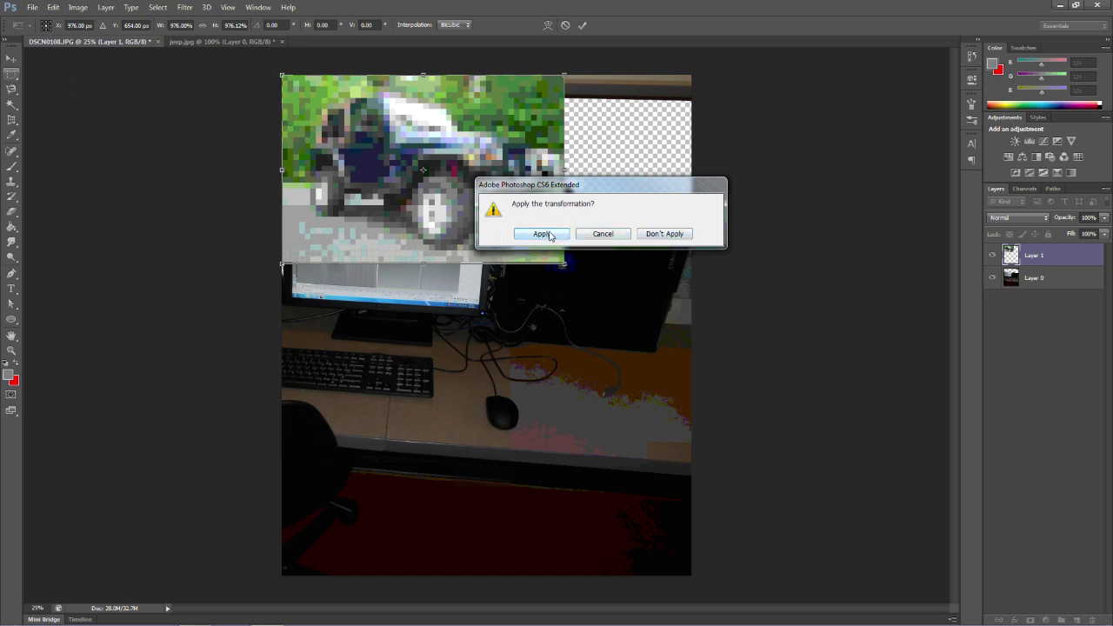
pyautogui.click(549, 236)
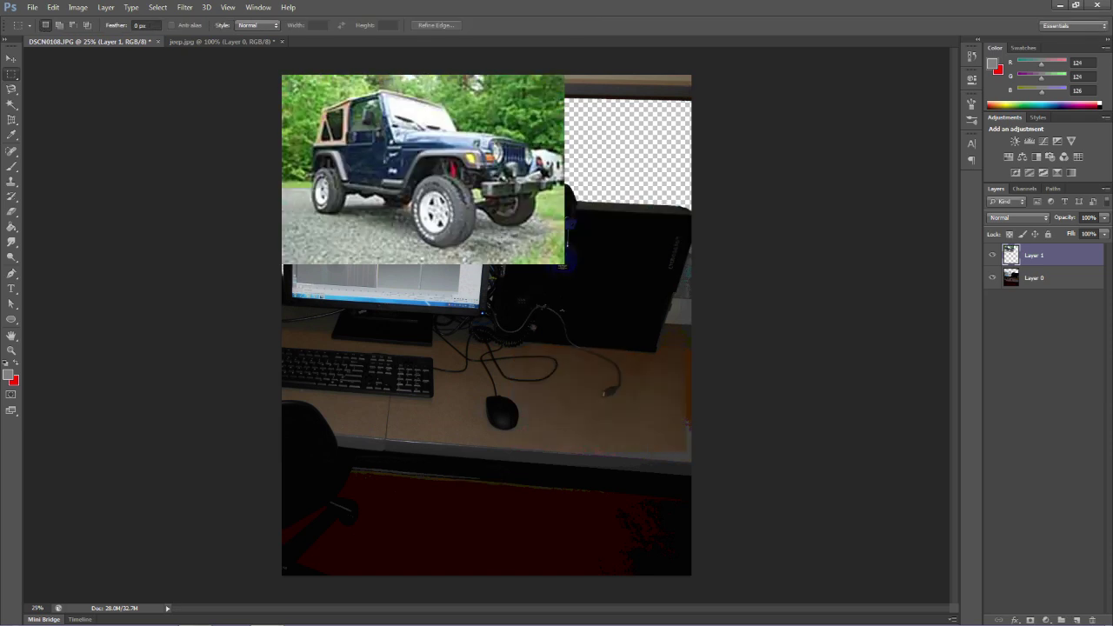
pyautogui.click(11, 58)
# Move the jeep onto the monitor, then hide Layer 1 so only the desk photo shows
pyautogui.moveTo(417, 154); pyautogui.dragTo(459, 188)
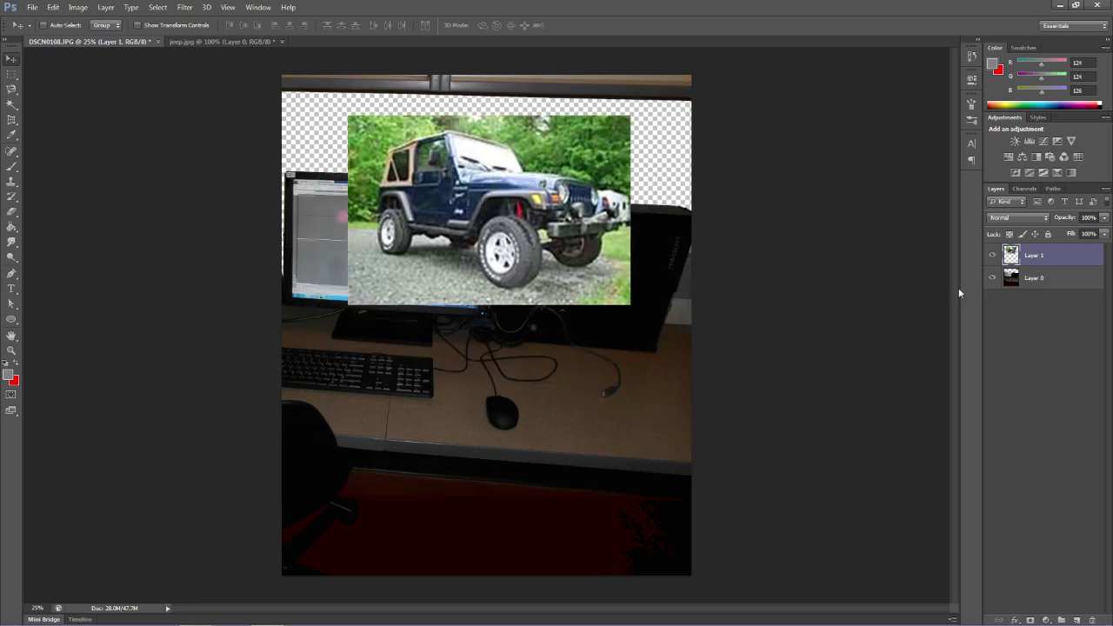
pyautogui.click(993, 256)
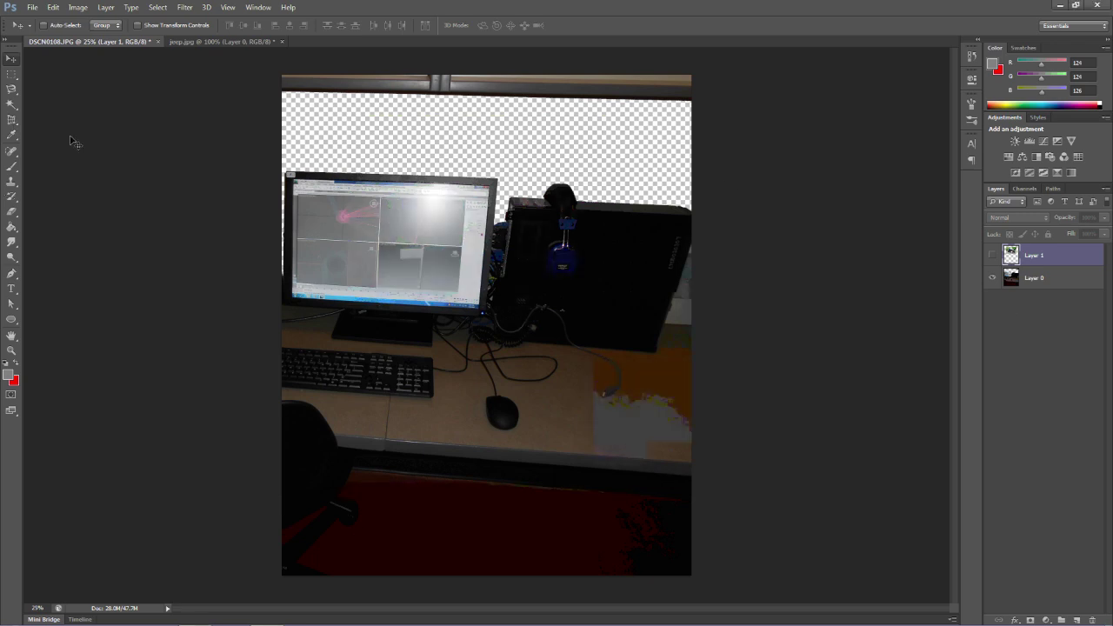
# Perspective-crop DSCN0108.JPG to the monitor's four corners, refining the bottom-right corner before committing
pyautogui.click(10, 122)
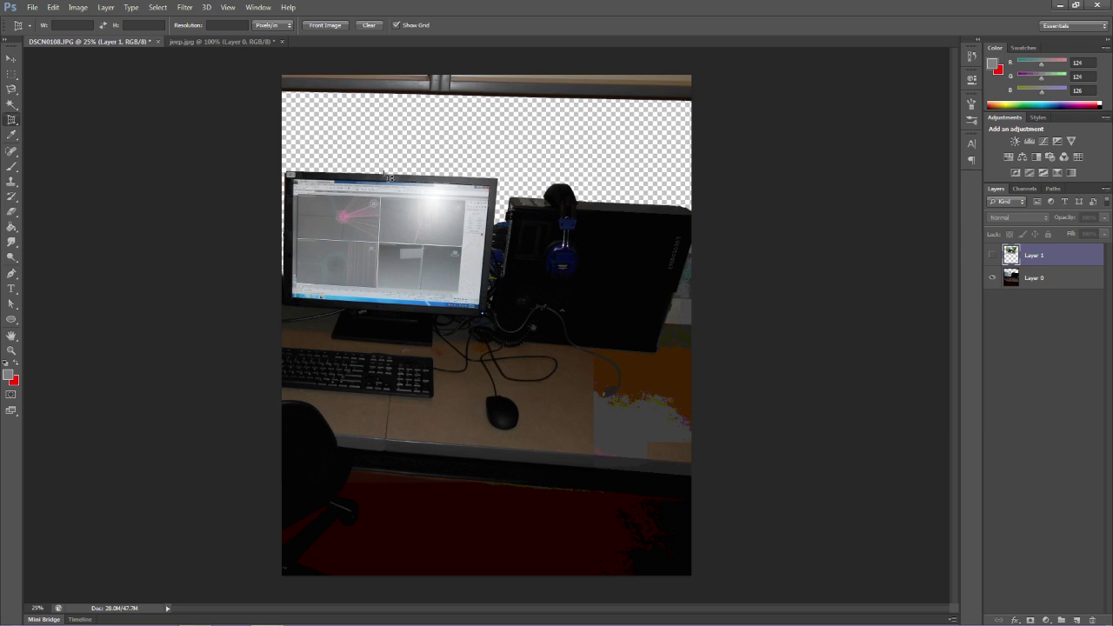
pyautogui.click(286, 172)
pyautogui.click(282, 301)
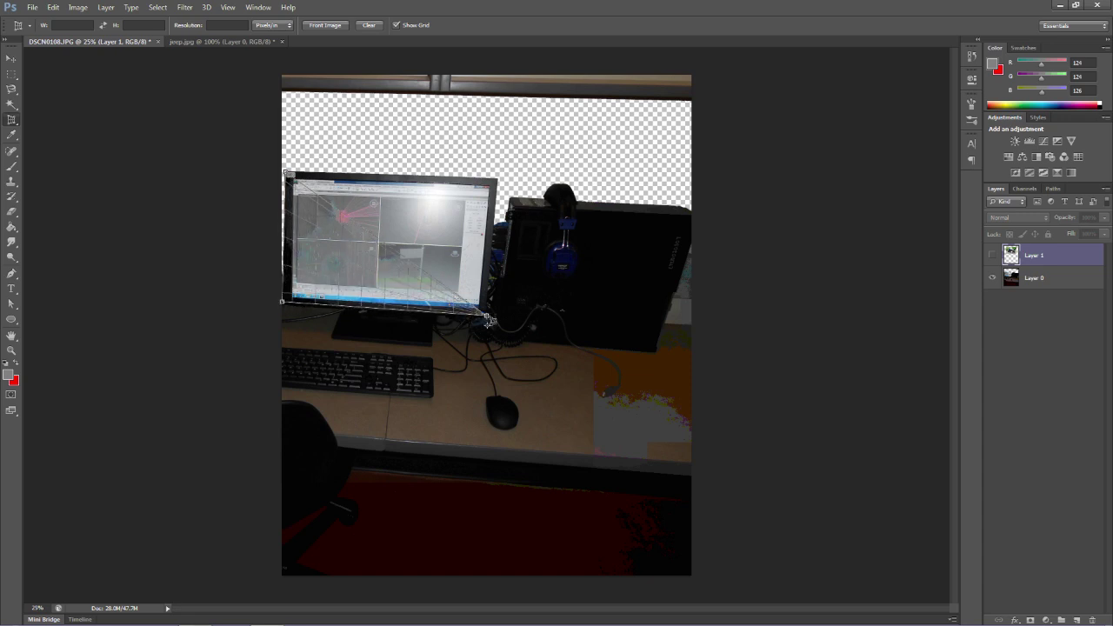
pyautogui.click(486, 314)
pyautogui.click(498, 180)
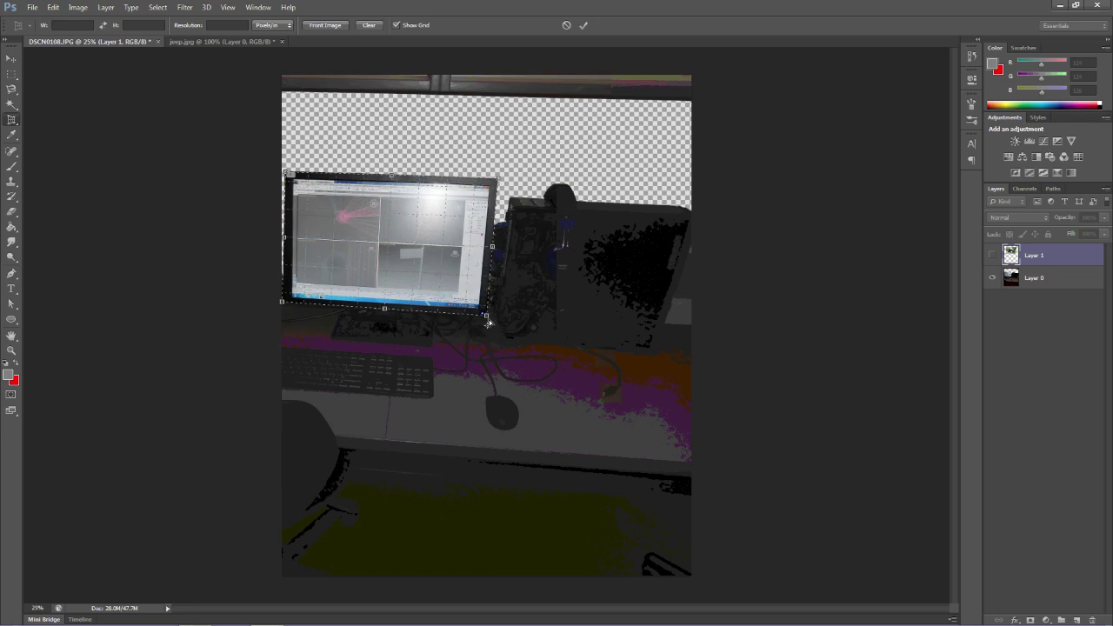
pyautogui.moveTo(488, 322); pyautogui.dragTo(487, 325)
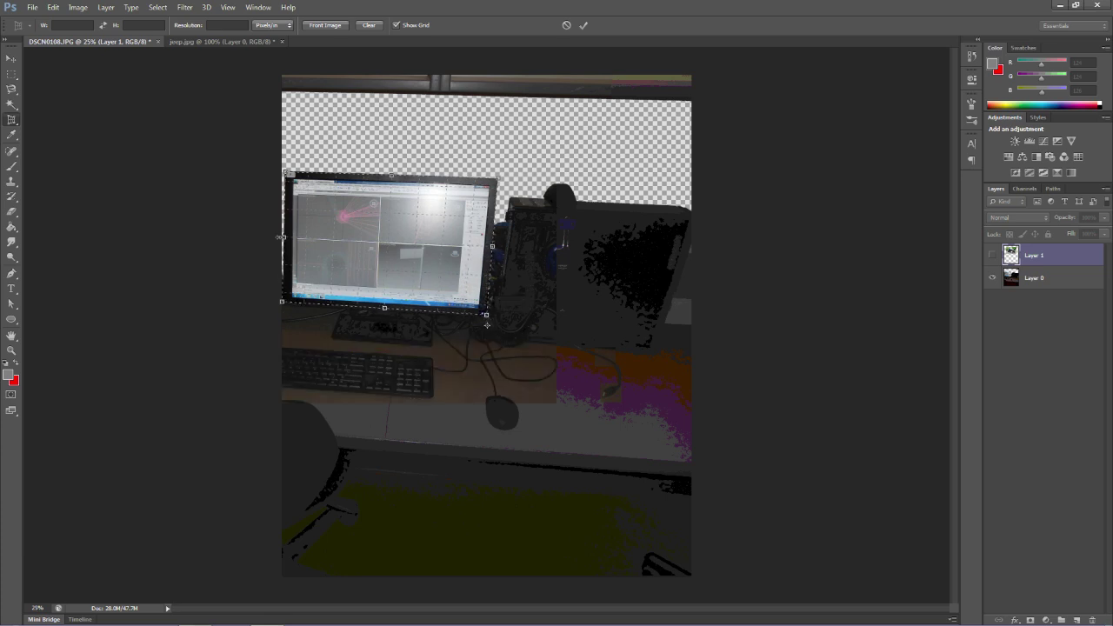
pyautogui.click(584, 26)
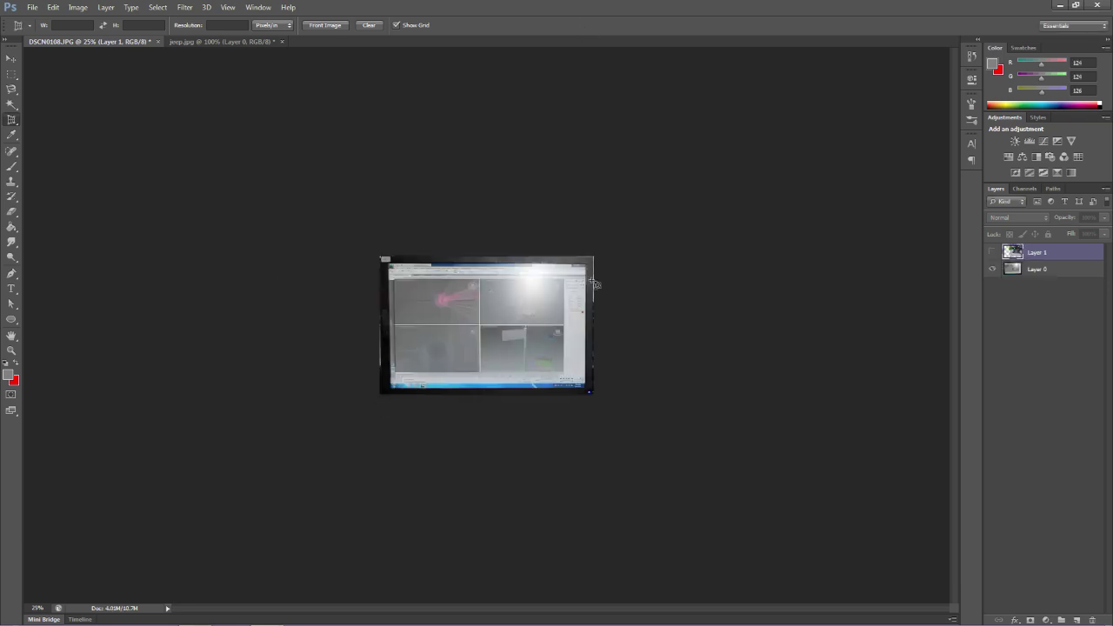
# Delete the old distorted jeep layer, Layer 1, from DSCN0108.JPG
pyautogui.press('v')
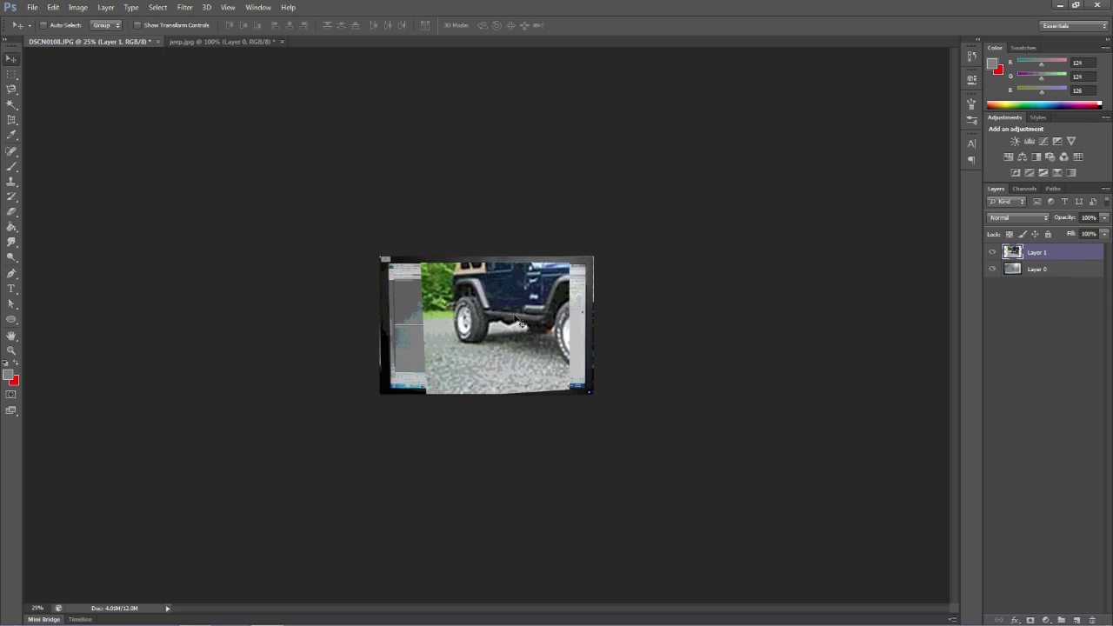
pyautogui.rightClick(1044, 258)
pyautogui.click(965, 231)
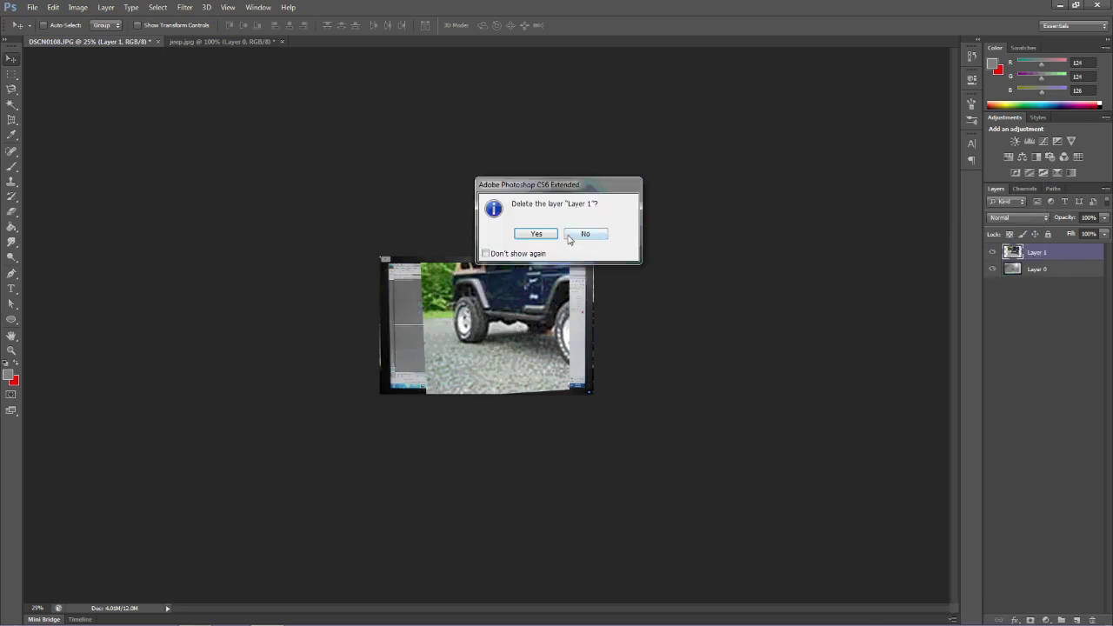
pyautogui.click(536, 234)
# Duplicate jeep.jpg's Layer 0 into the DSCN0108.JPG document
pyautogui.click(196, 43)
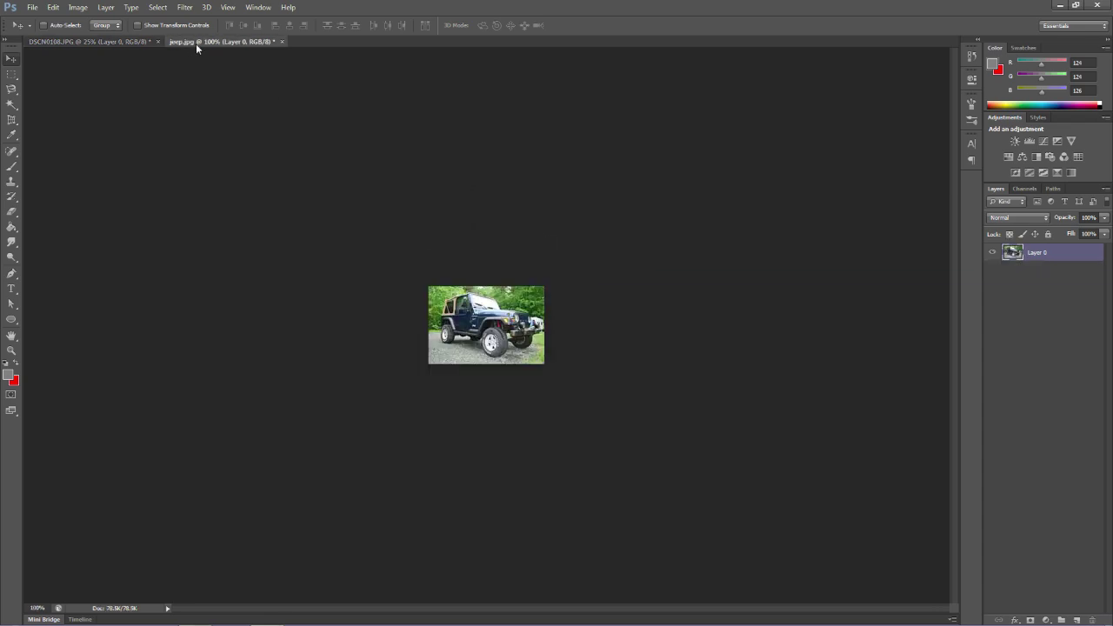
pyautogui.rightClick(1033, 254)
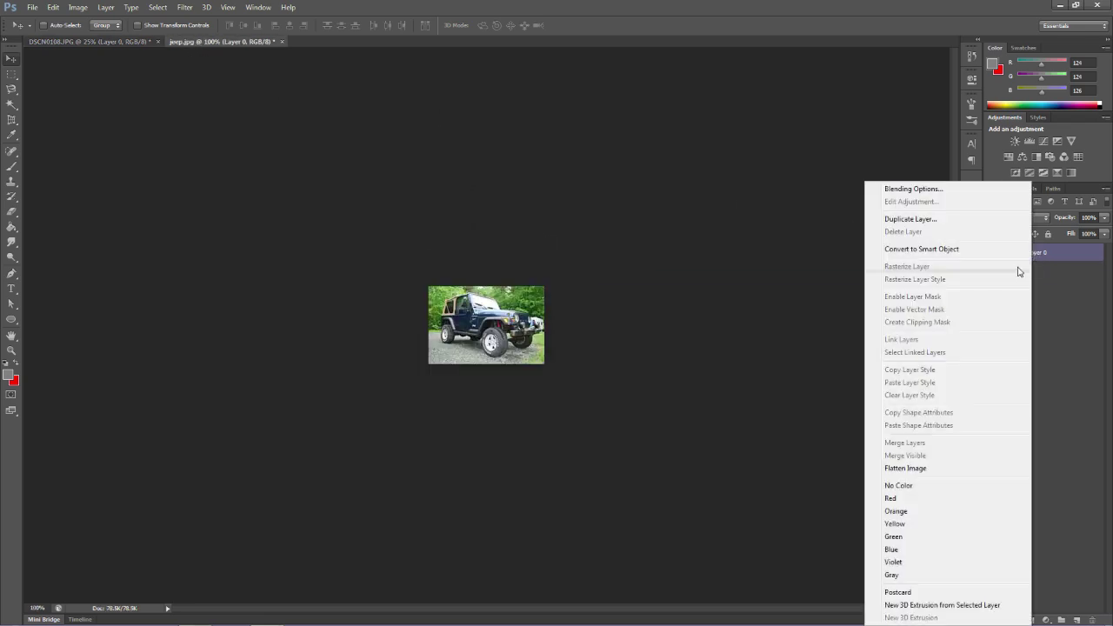
pyautogui.click(969, 220)
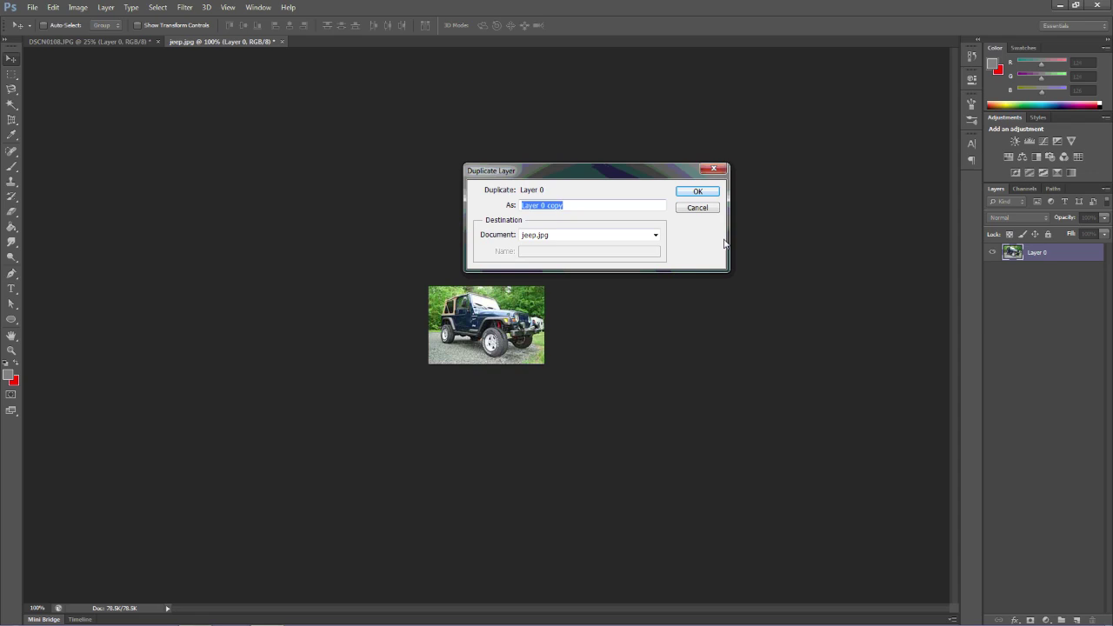
pyautogui.click(654, 235)
pyautogui.click(650, 247)
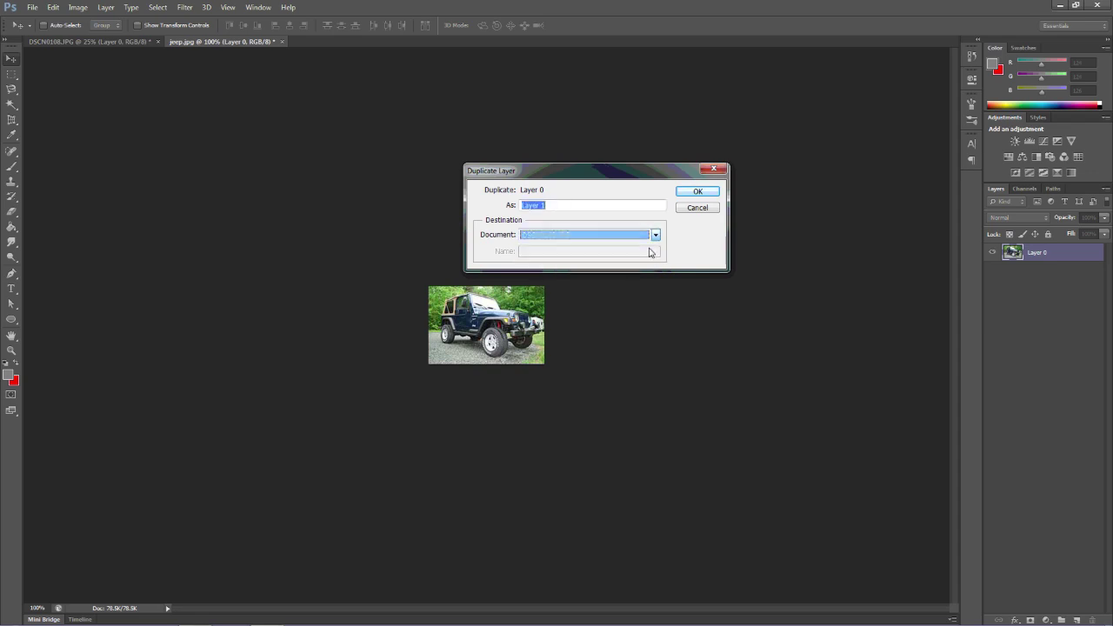
pyautogui.click(699, 192)
# Move the small jeep onto the monitor screen, try a 176% enlargement, then discard it
pyautogui.click(82, 42)
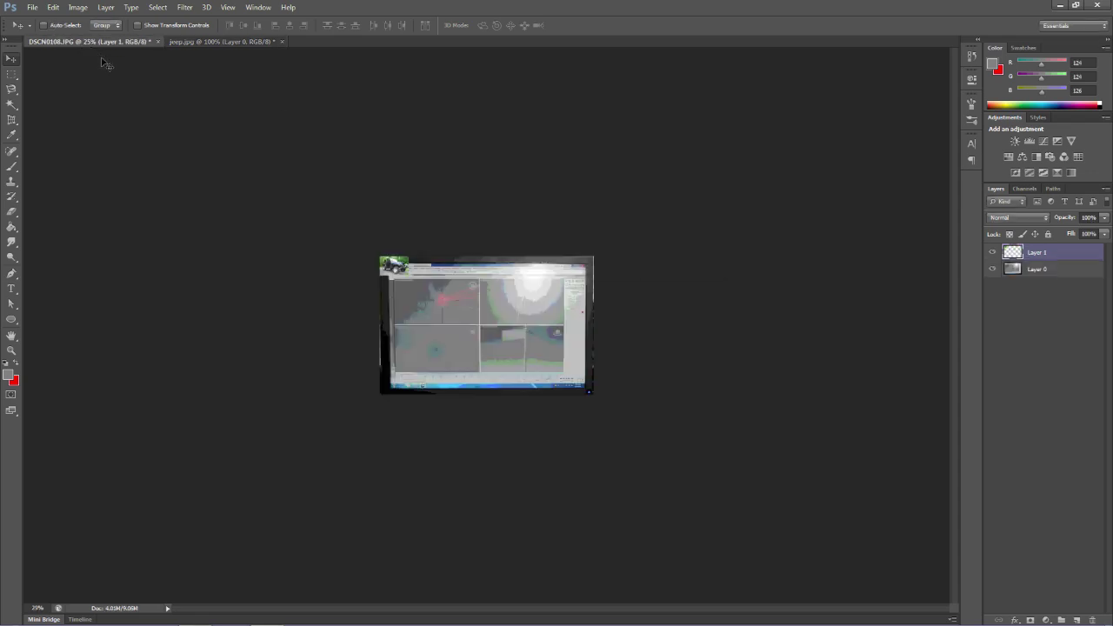
pyautogui.moveTo(392, 263)
pyautogui.mouseDown()
pyautogui.moveTo(408, 278)
pyautogui.moveTo(400, 272)
pyautogui.mouseUp()
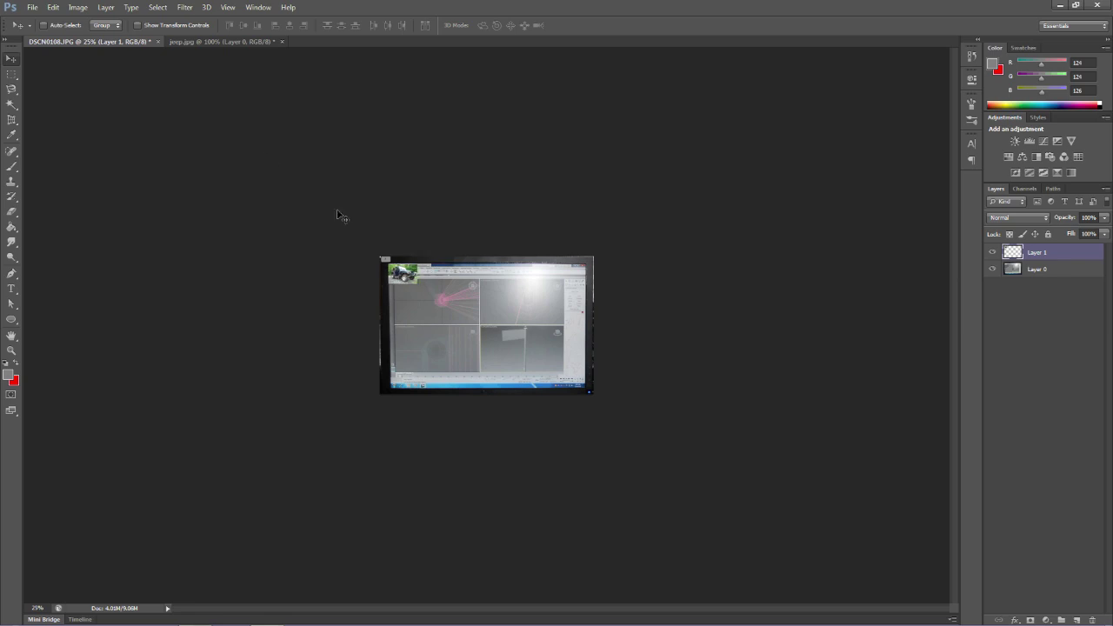
pyautogui.click(53, 8)
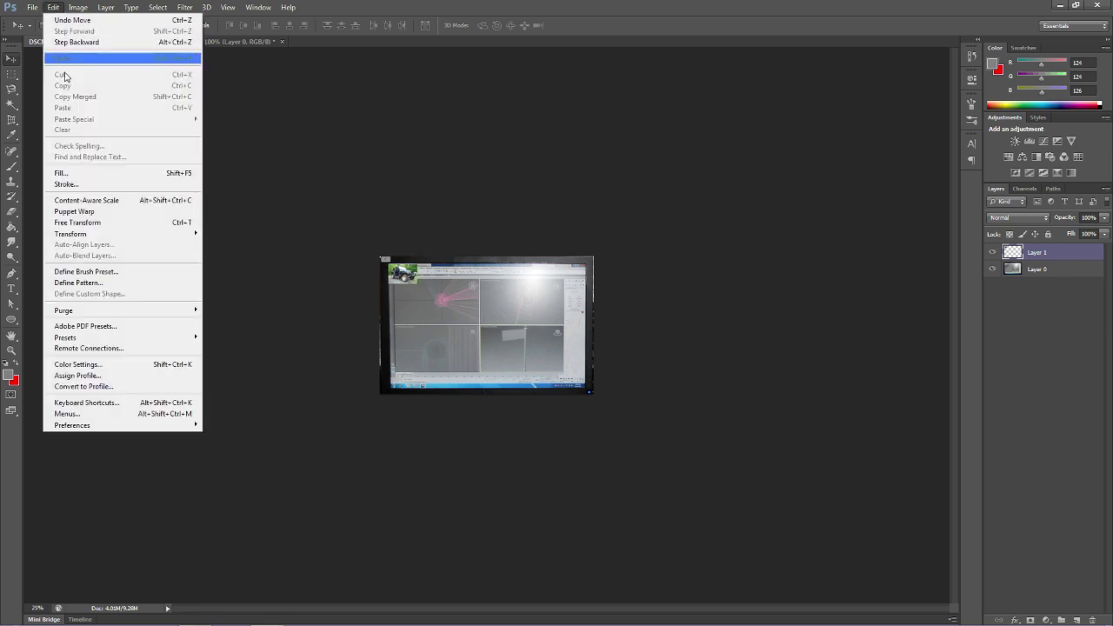
pyautogui.click(113, 223)
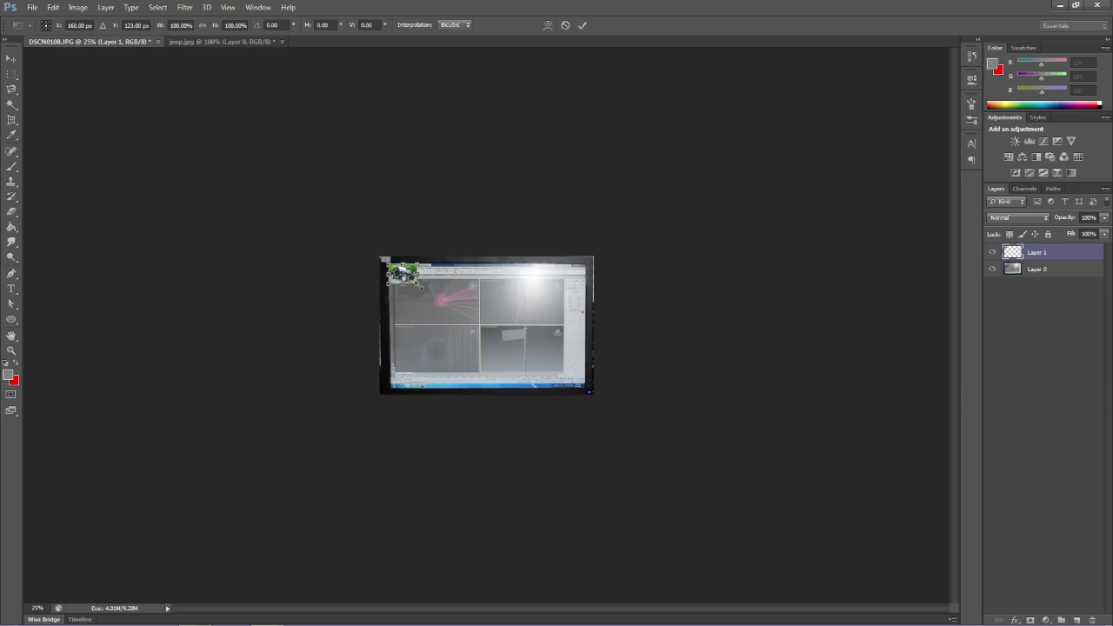
pyautogui.moveTo(420, 284); pyautogui.dragTo(427, 310)
pyautogui.click(53, 7)
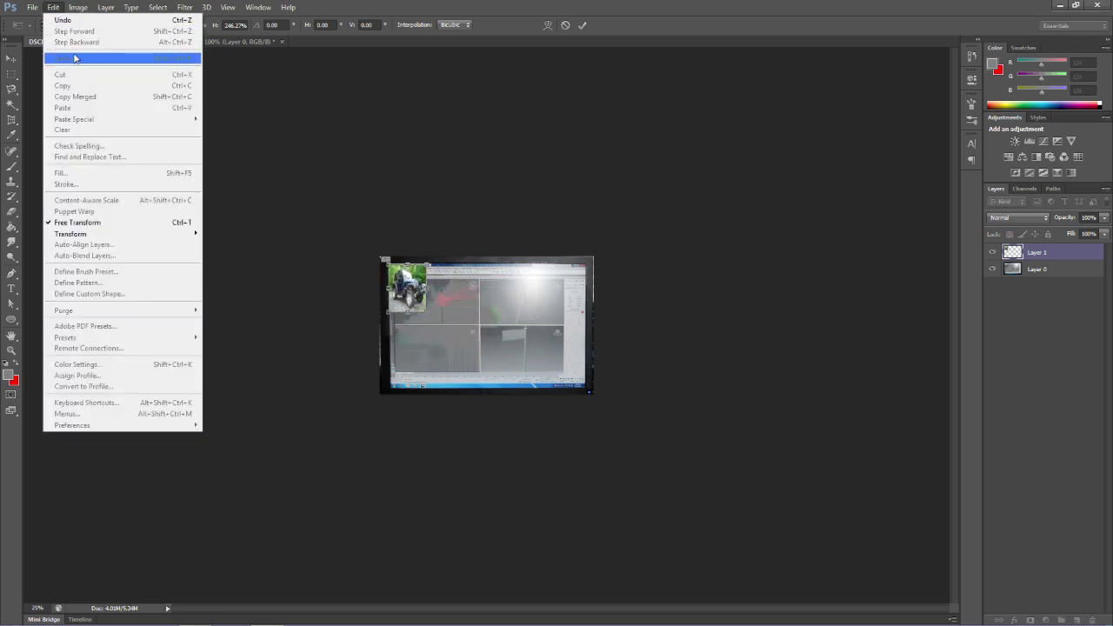
pyautogui.click(347, 120)
pyautogui.click(12, 59)
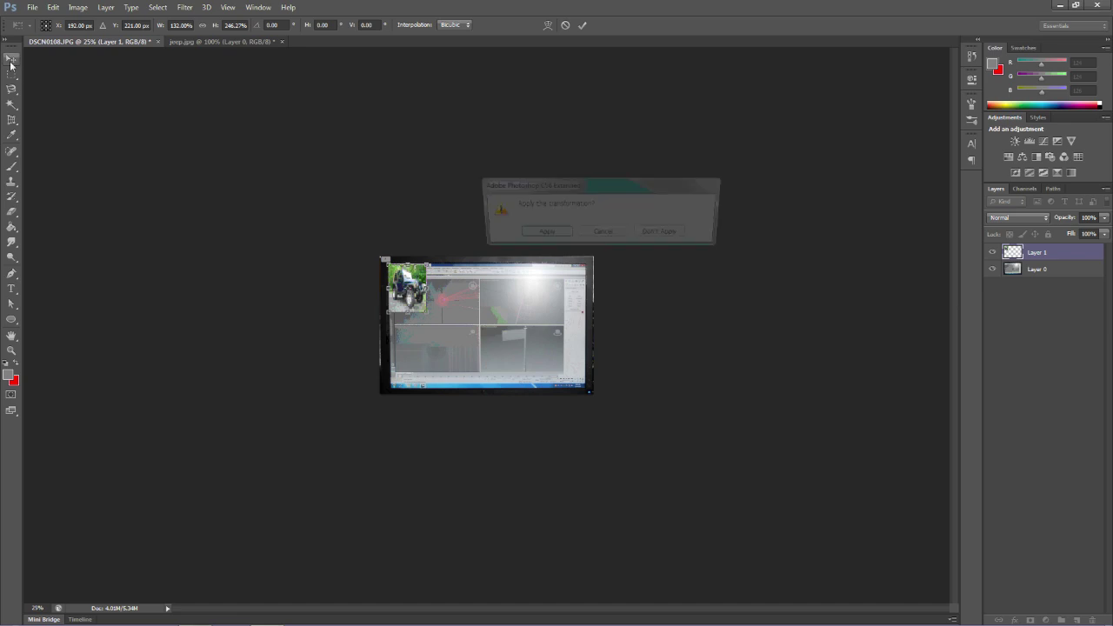
pyautogui.click(663, 234)
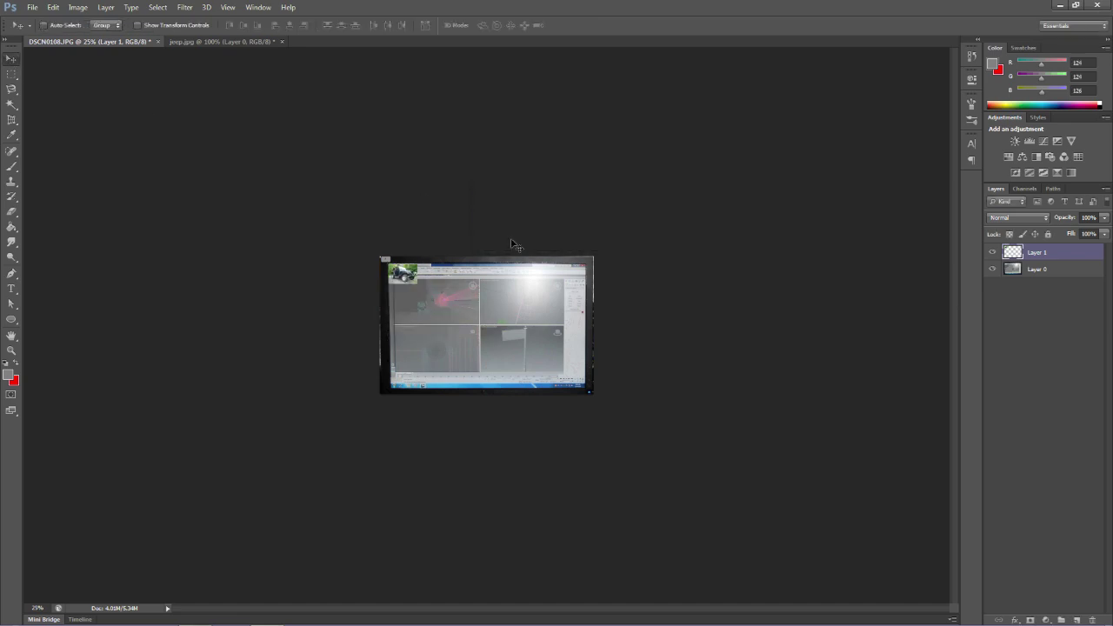
# Free-transform the jeep to about 629% so it fills the monitor screen, and apply it
pyautogui.click(53, 7)
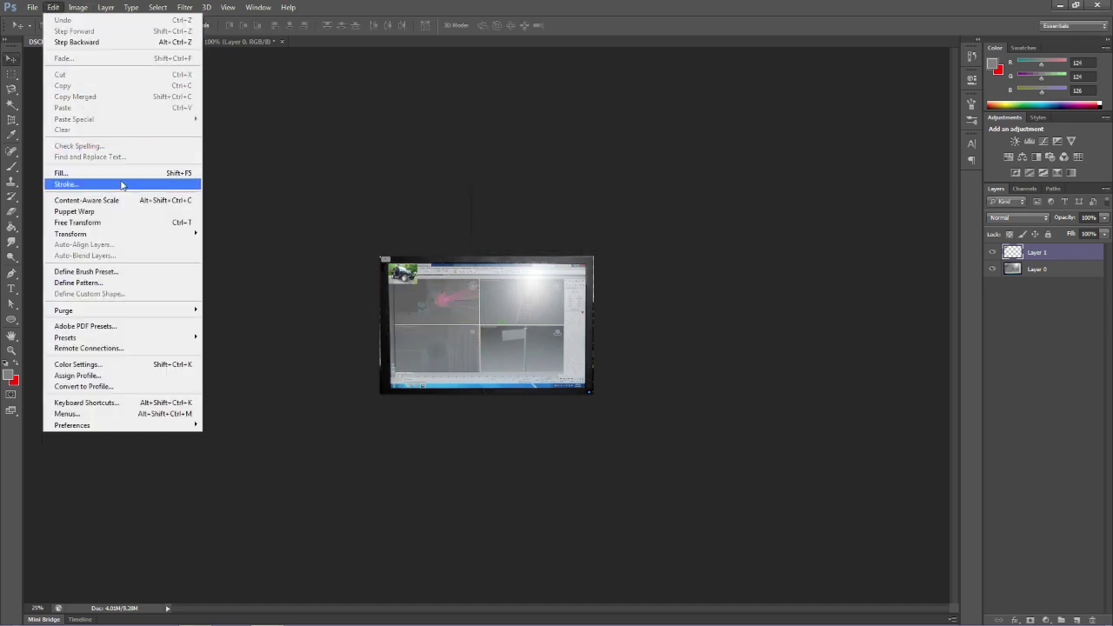
pyautogui.click(124, 222)
pyautogui.moveTo(418, 283); pyautogui.dragTo(575, 378)
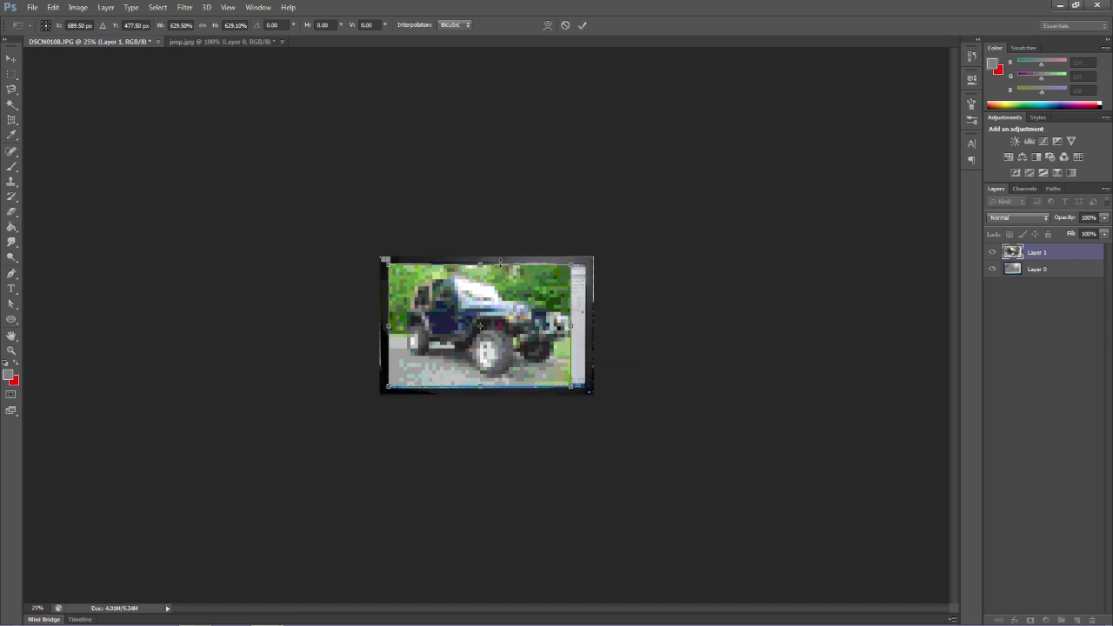
pyautogui.click(12, 58)
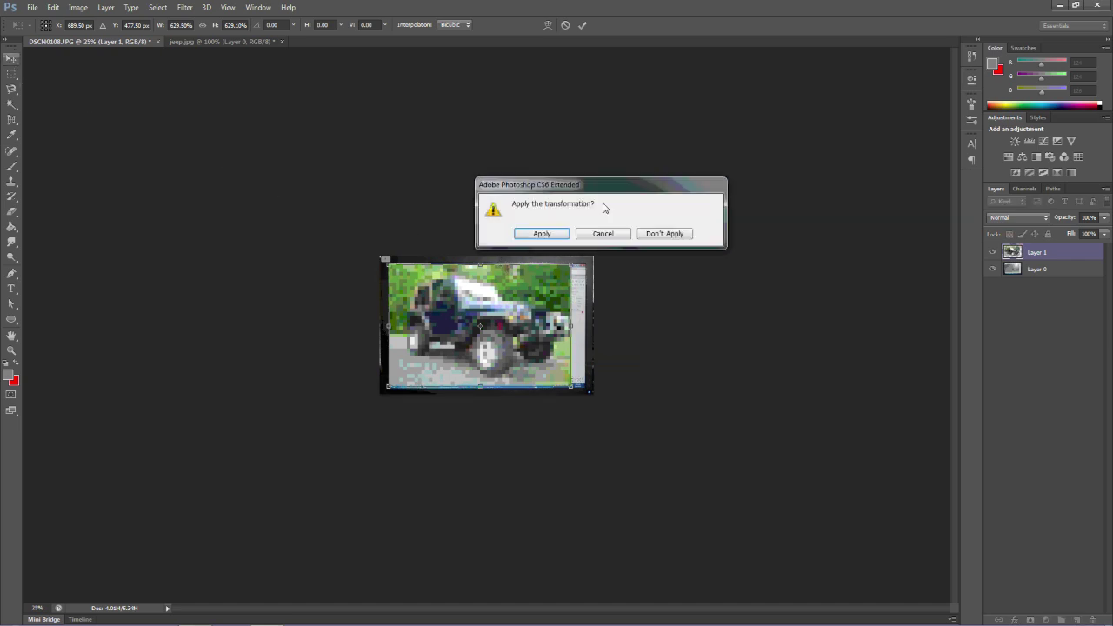
pyautogui.click(558, 234)
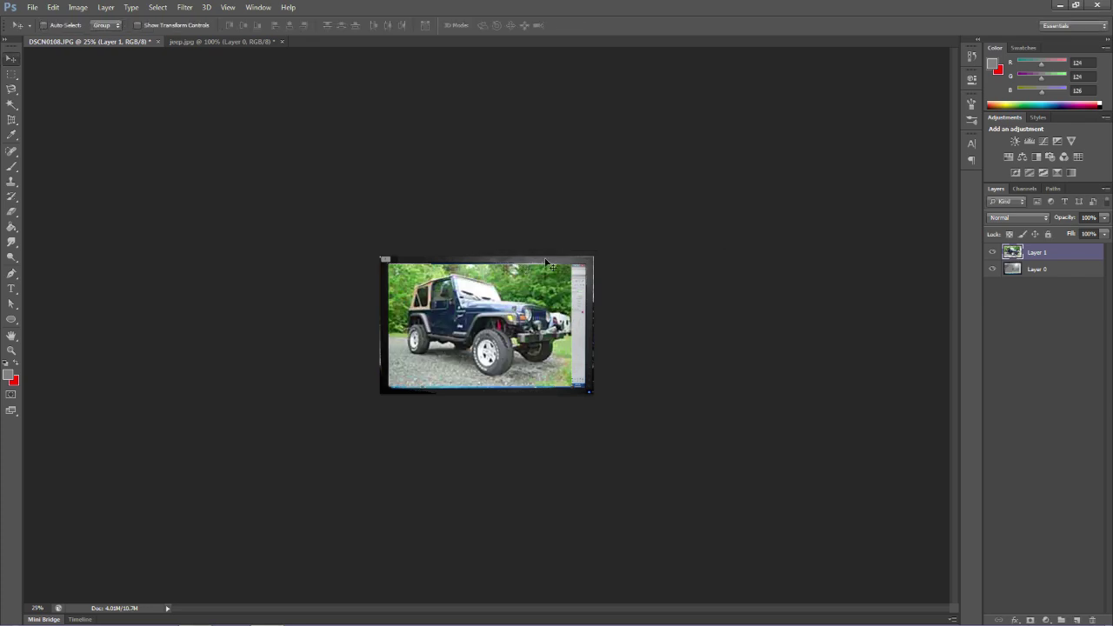
# Select Layer 0, the monitor photo, and start a Free Transform on it
pyautogui.click(1040, 271)
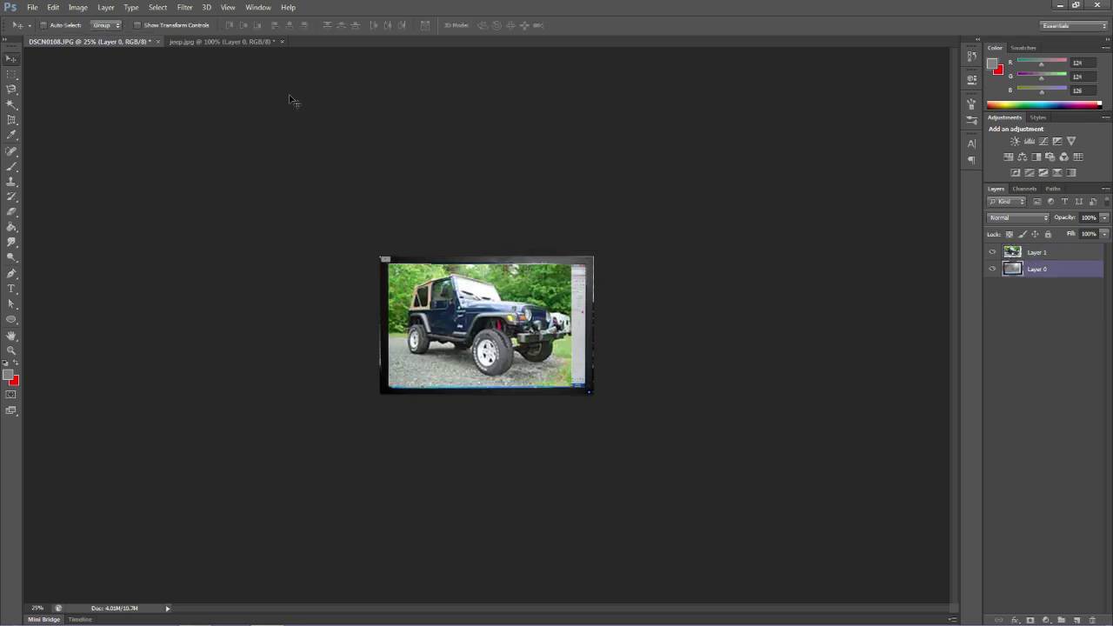
pyautogui.click(77, 8)
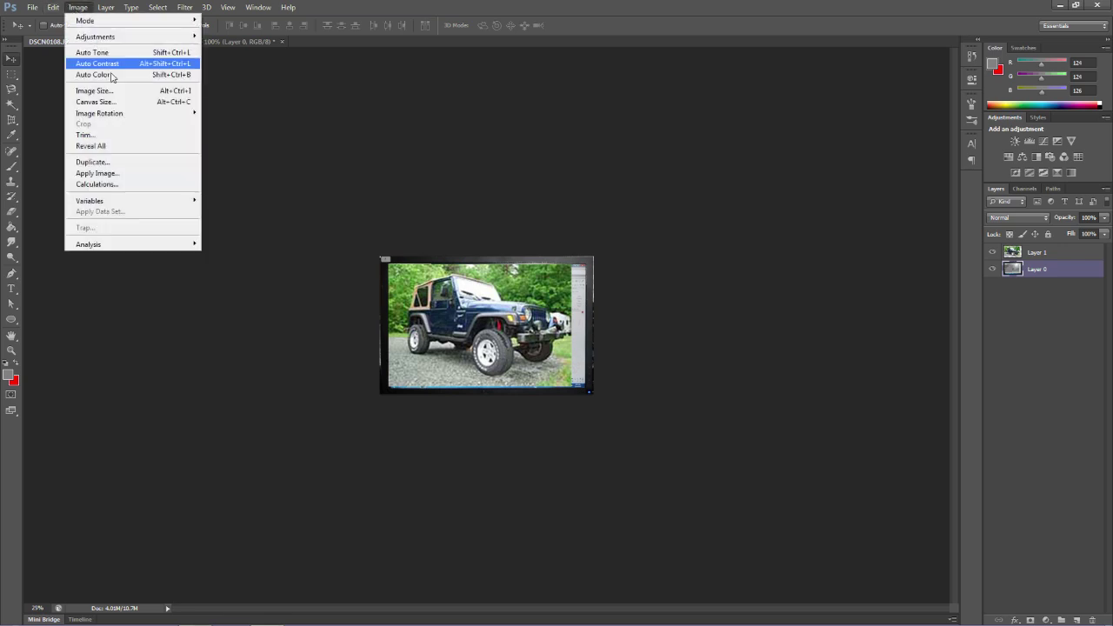
pyautogui.moveTo(53, 8)
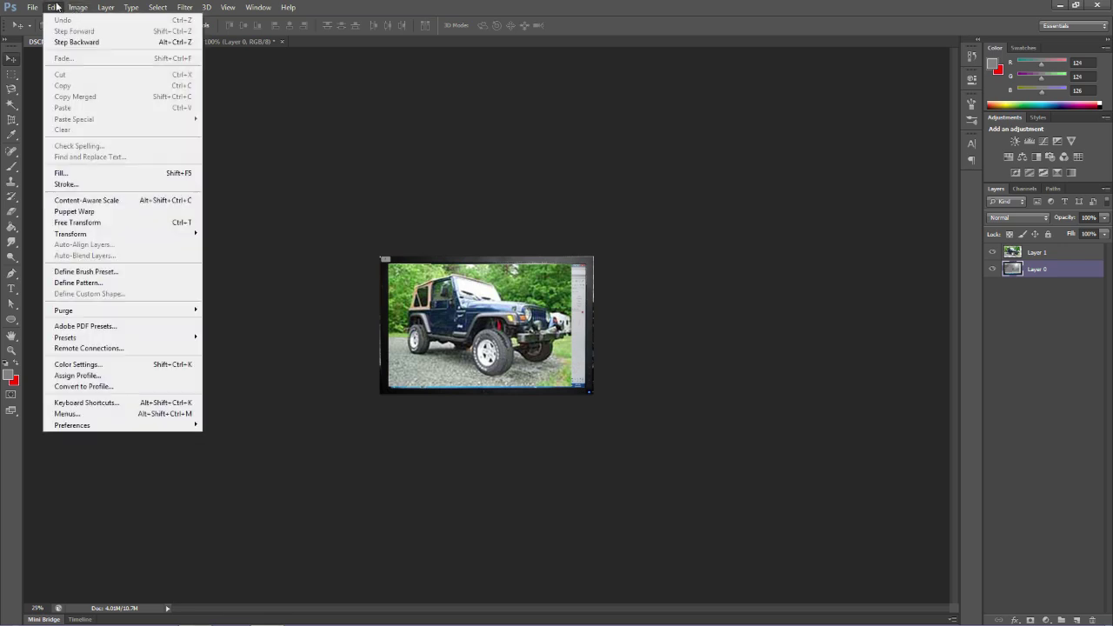
pyautogui.click(78, 223)
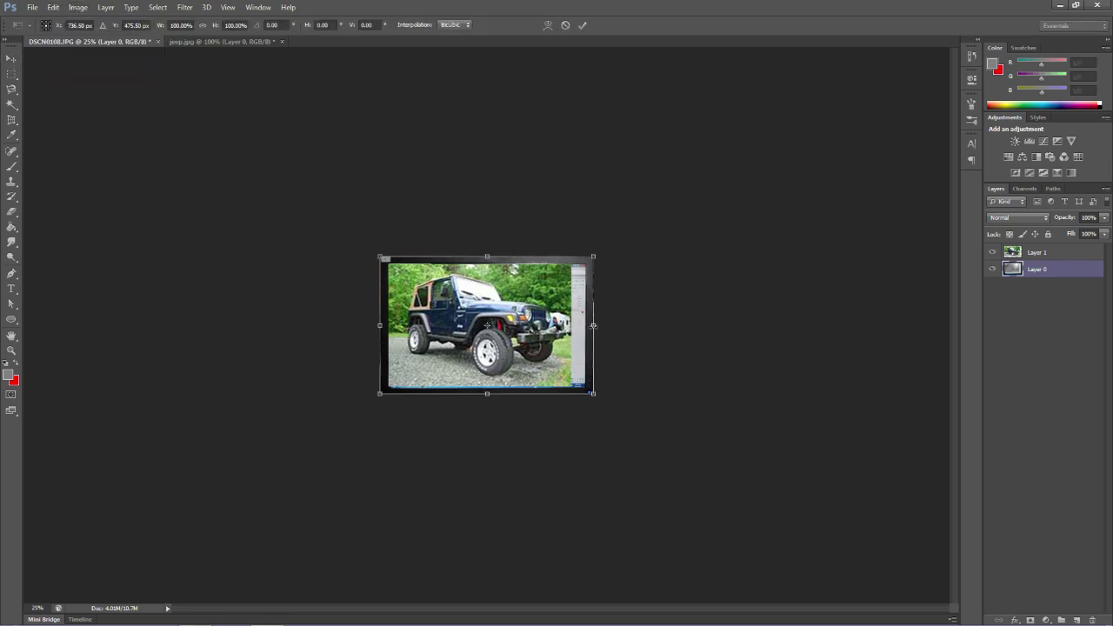